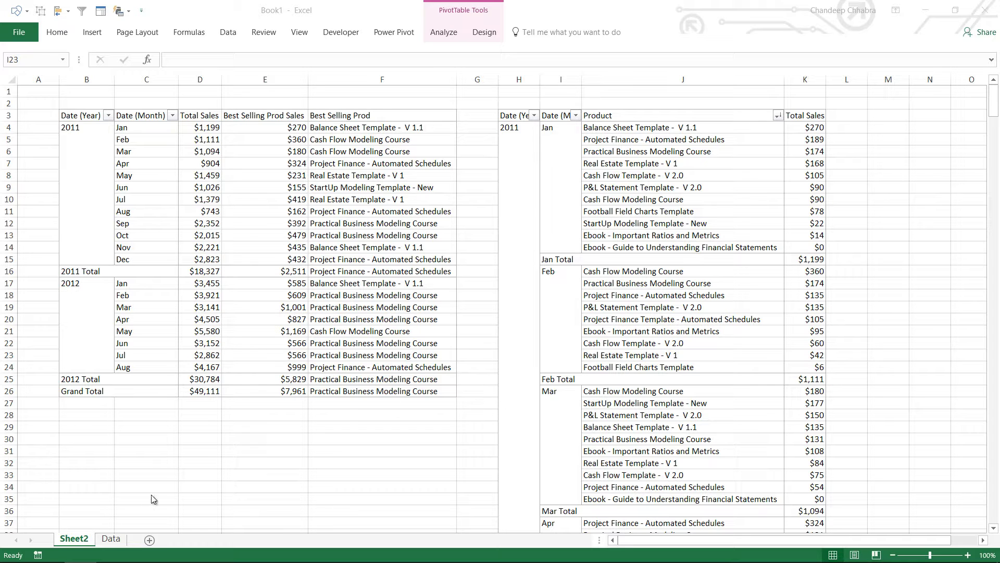
Check the source Data sheet, then return to the pivot tables on Sheet2
{"action": "left_click", "coordinate": [110, 539]}
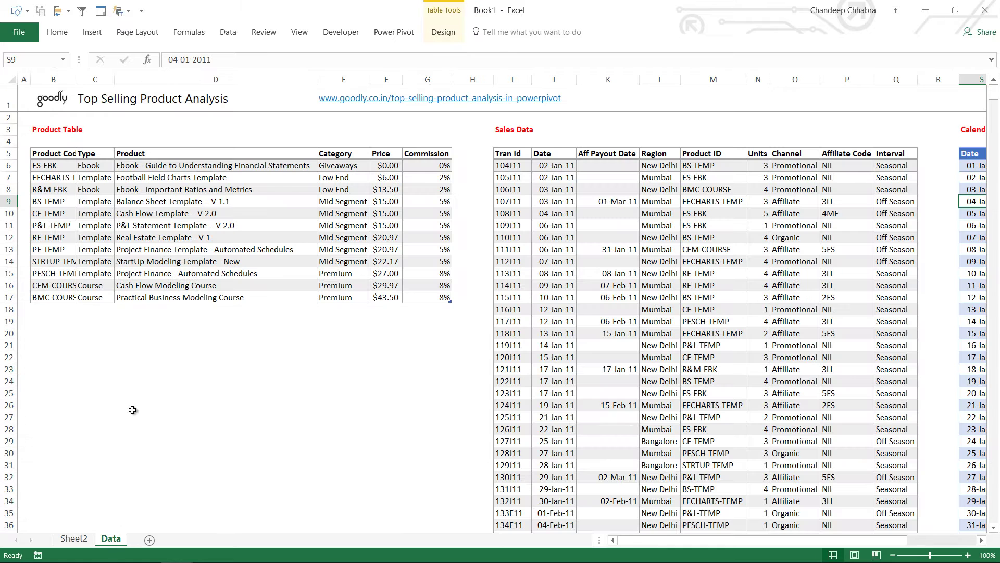
{"action": "left_click", "coordinate": [73, 538]}
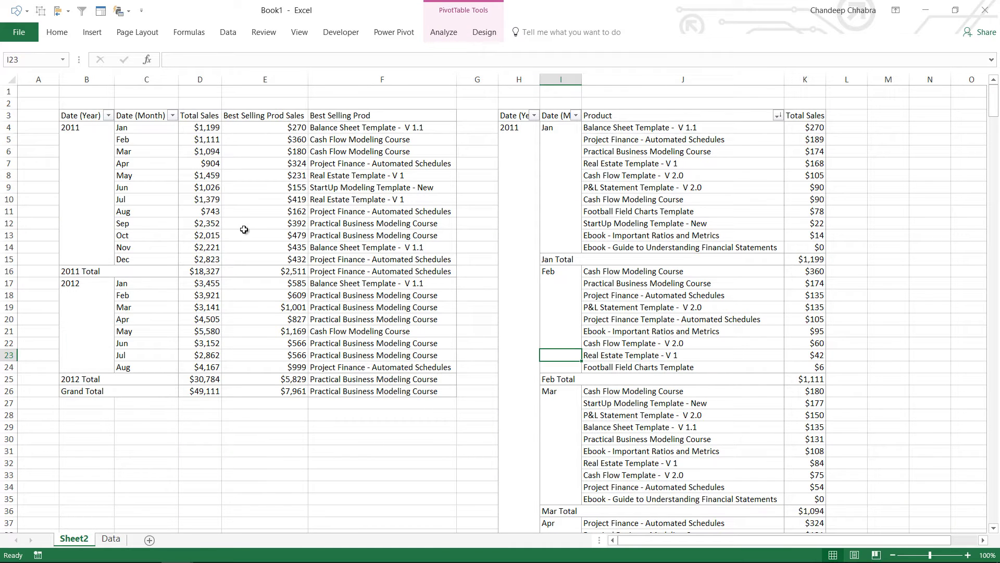
{"action": "mouse_move", "coordinate": [202, 127]}
{"action": "mouse_move", "coordinate": [325, 129]}
{"action": "mouse_move", "coordinate": [336, 156]}
Select the right-hand pivot table and show its PivotTable field list
{"action": "left_click", "coordinate": [527, 190]}
{"action": "key", "text": "ctrl+space"}
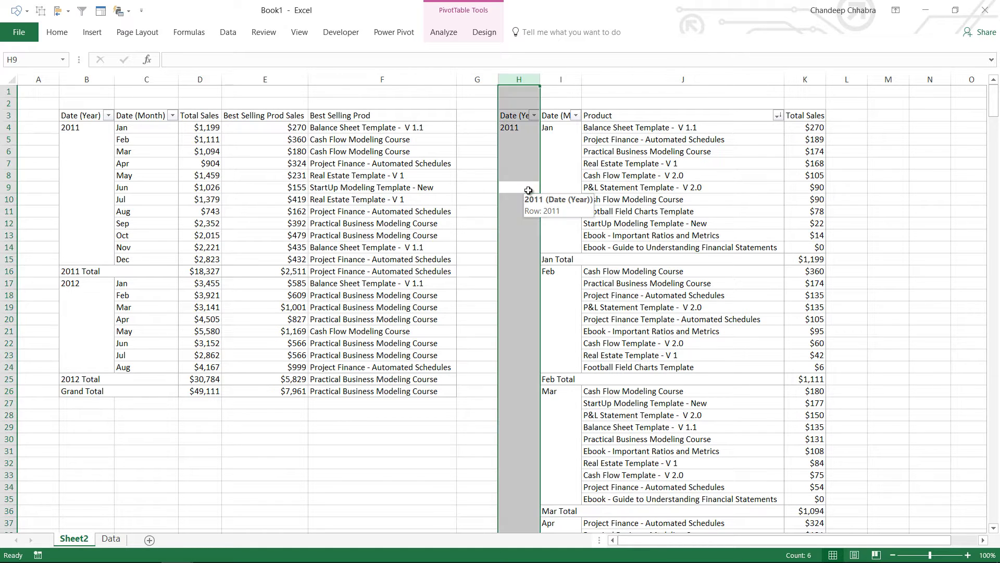
{"action": "key", "text": "shift+Right"}
{"action": "key", "text": "shift+Right"}
{"action": "key", "text": "shift+Right"}
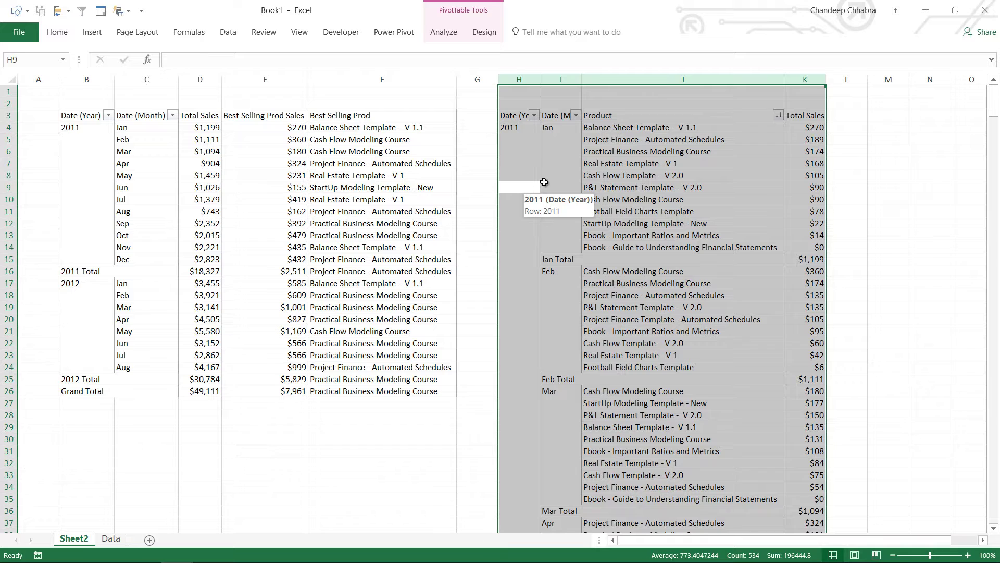
{"action": "left_click", "coordinate": [693, 164]}
{"action": "right_click", "coordinate": [696, 177]}
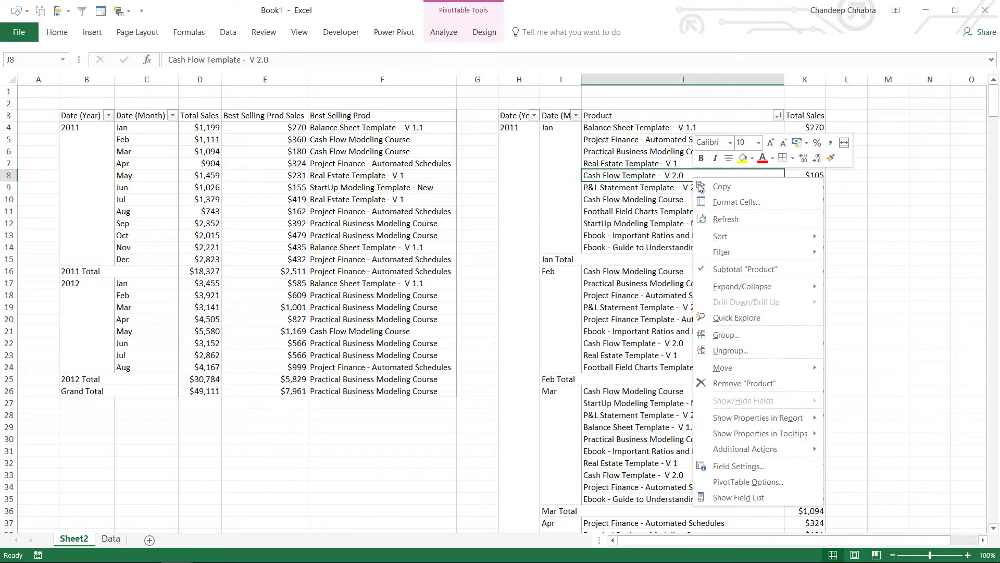
{"action": "left_click", "coordinate": [759, 498]}
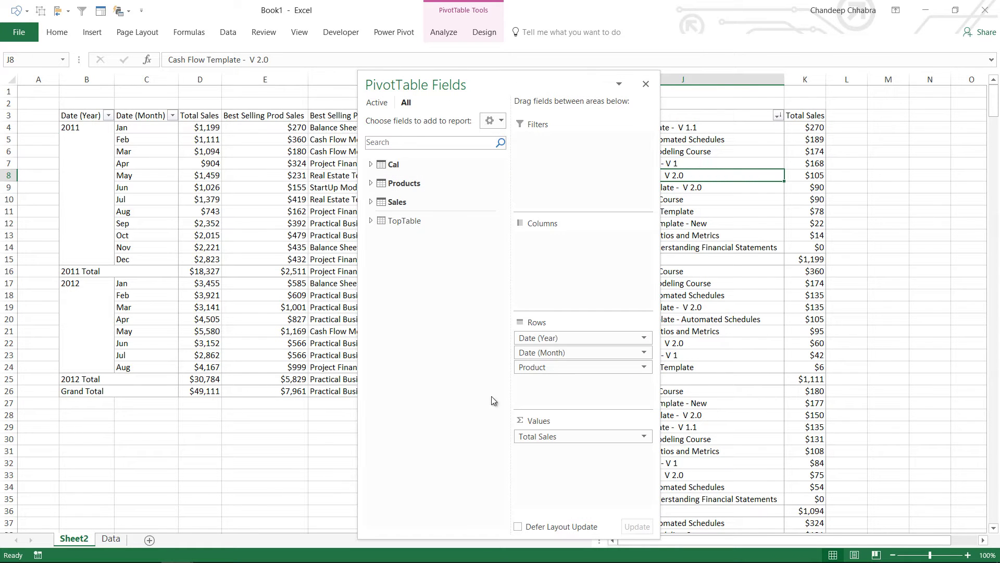
Remove Product from the pivot's rows, move the field pane left and narrow column J
{"action": "left_click_drag", "start_coordinate": [536, 367], "coordinate": [773, 366]}
{"action": "left_click_drag", "start_coordinate": [561, 88], "coordinate": [298, 87]}
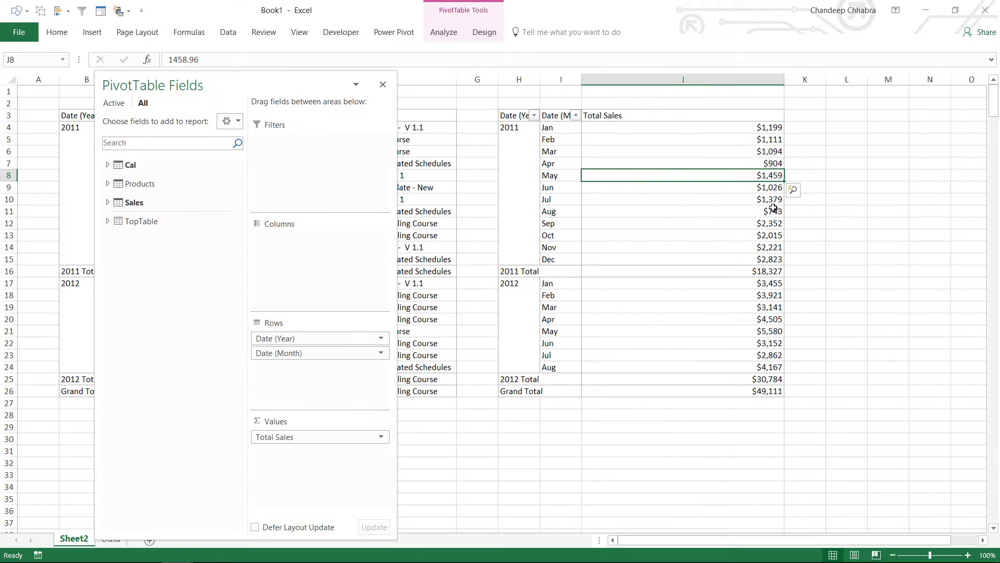
{"action": "left_click_drag", "start_coordinate": [784, 79], "coordinate": [630, 83]}
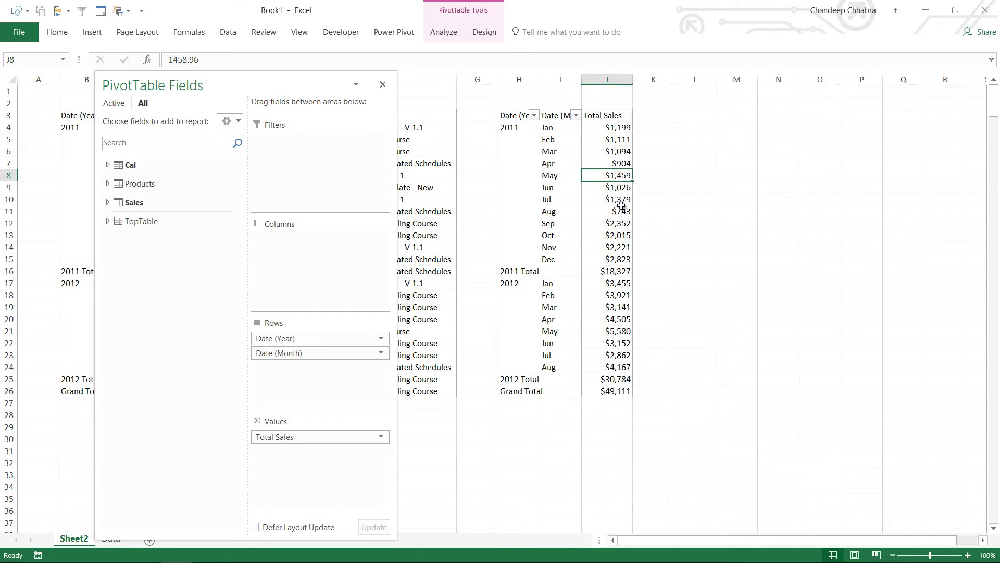
{"action": "left_click", "coordinate": [620, 142]}
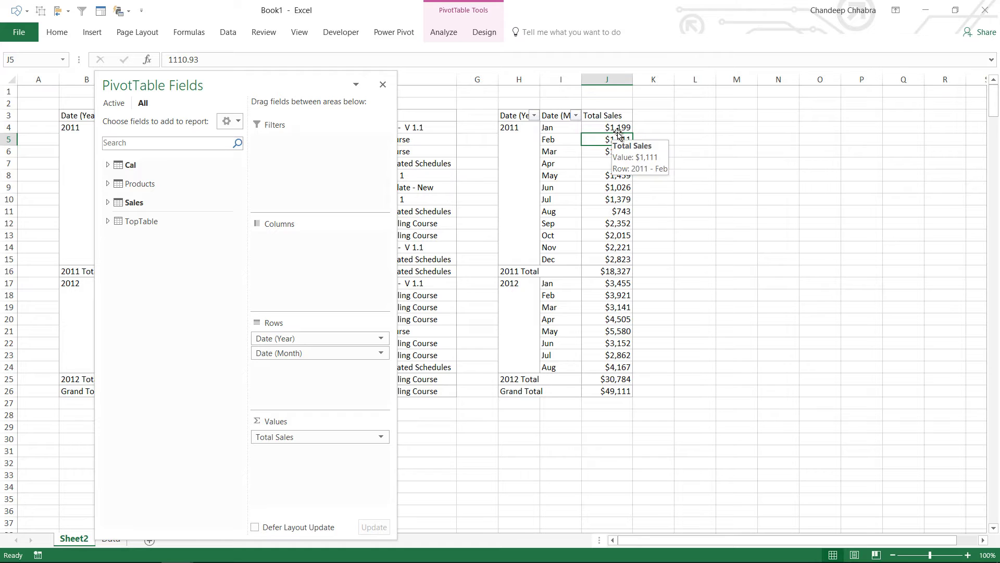
{"action": "left_click", "coordinate": [157, 204]}
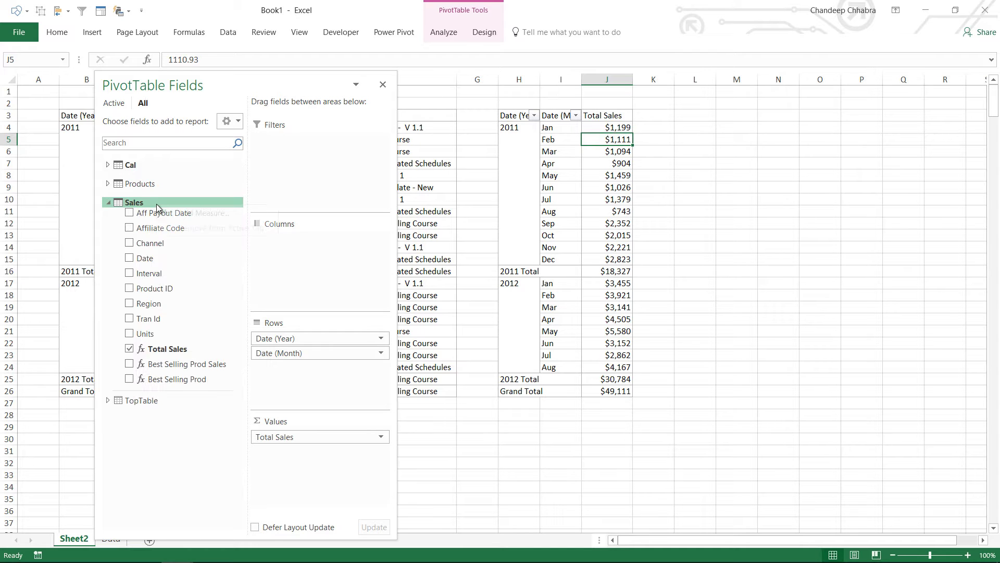
Add a new measure to the Sales table named 'Top 3 Prod Sales'
{"action": "right_click", "coordinate": [156, 204]}
{"action": "left_click", "coordinate": [170, 212]}
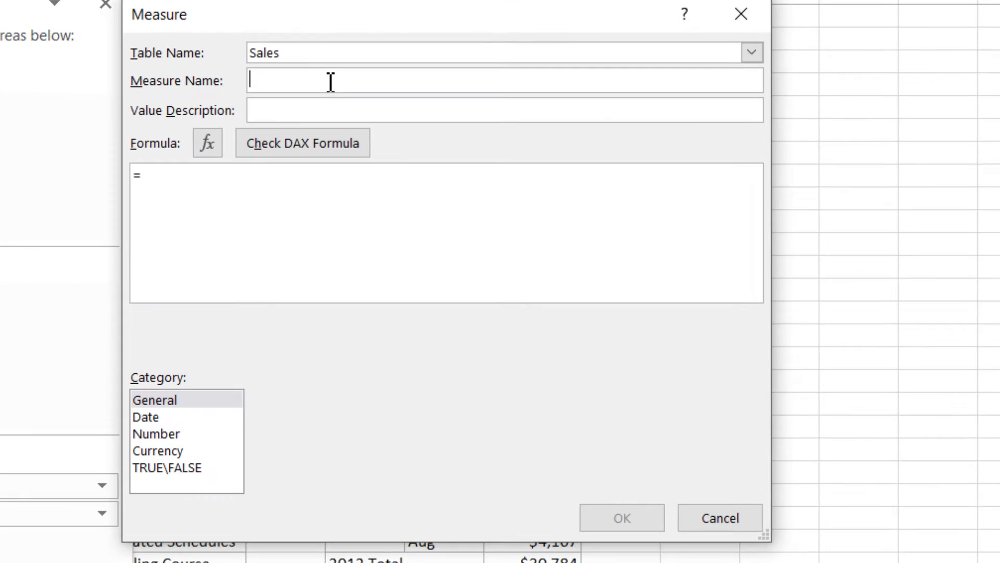
{"action": "type", "text": "TOp"}
{"action": "key", "text": "BackSpace"}
{"action": "key", "text": "BackSpace"}
{"action": "type", "text": "o"}
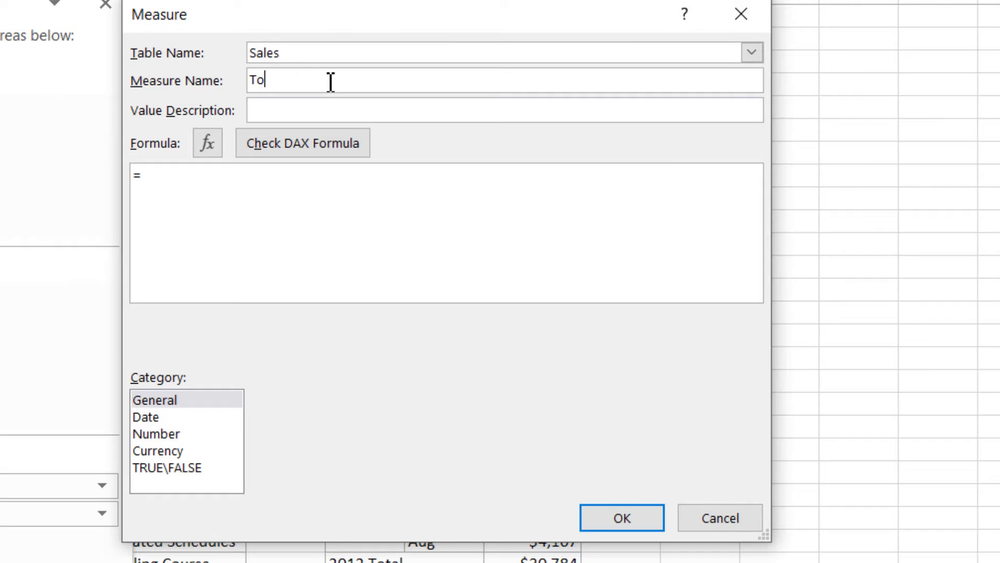
{"action": "type", "text": "p 3 Prod Sales"}
{"action": "key", "text": "Tab"}
{"action": "key", "text": "Tab"}
Enter the measure formula =TOPN(3,Products,[Total Sales])
{"action": "key", "text": "Tab"}
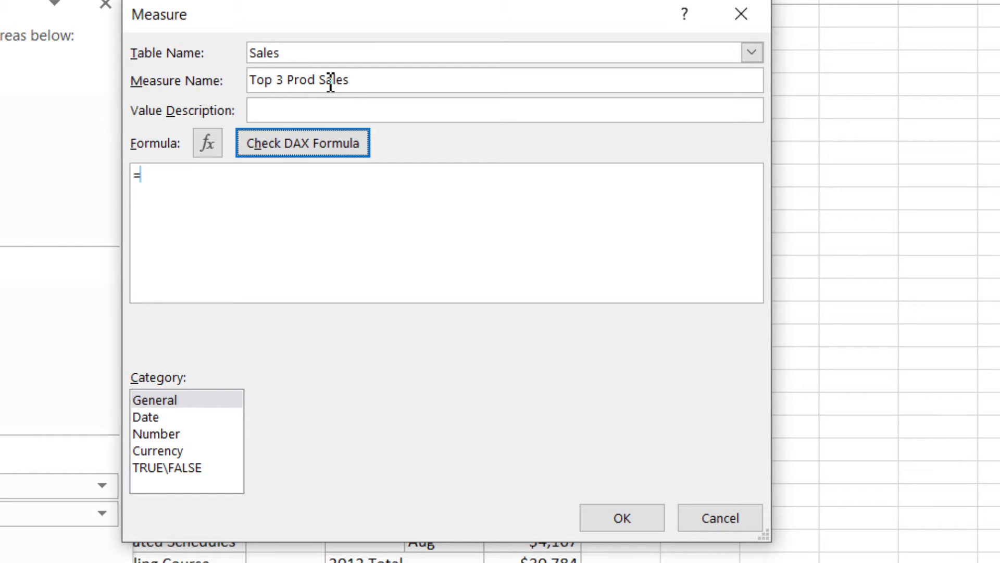
{"action": "key", "text": "Tab"}
{"action": "key", "text": "End"}
{"action": "type", "text": "top"}
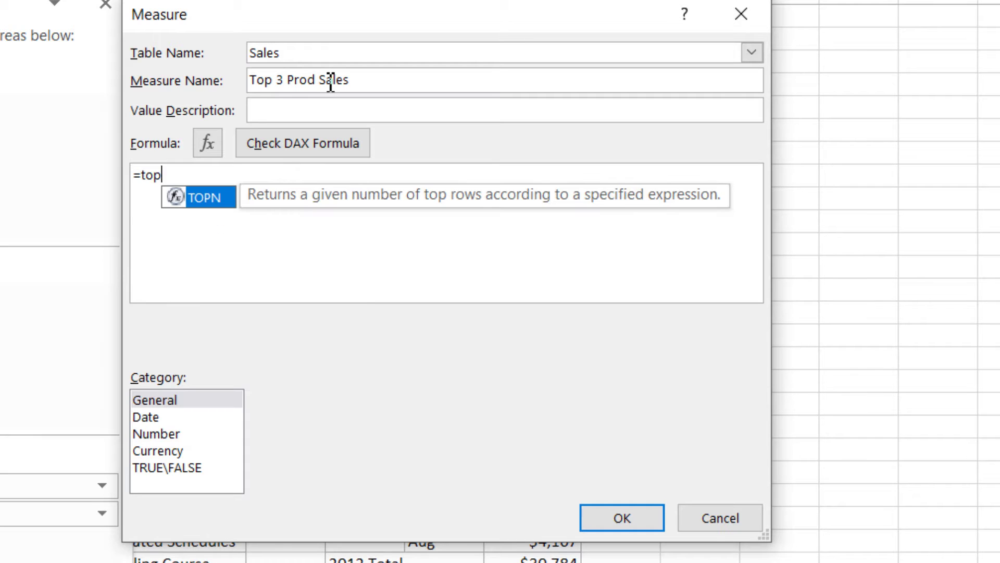
{"action": "key", "text": "Tab"}
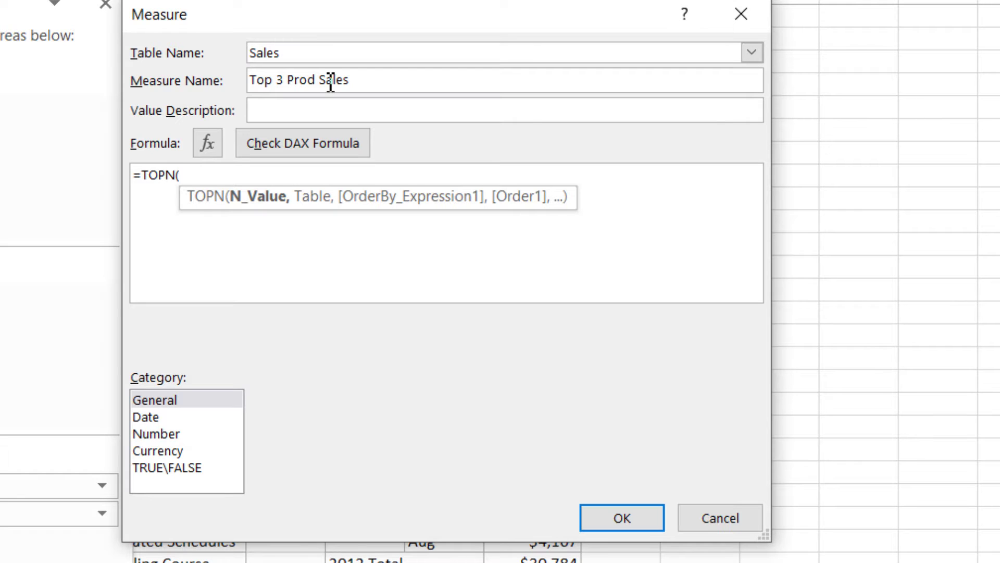
{"action": "type", "text": "3,"}
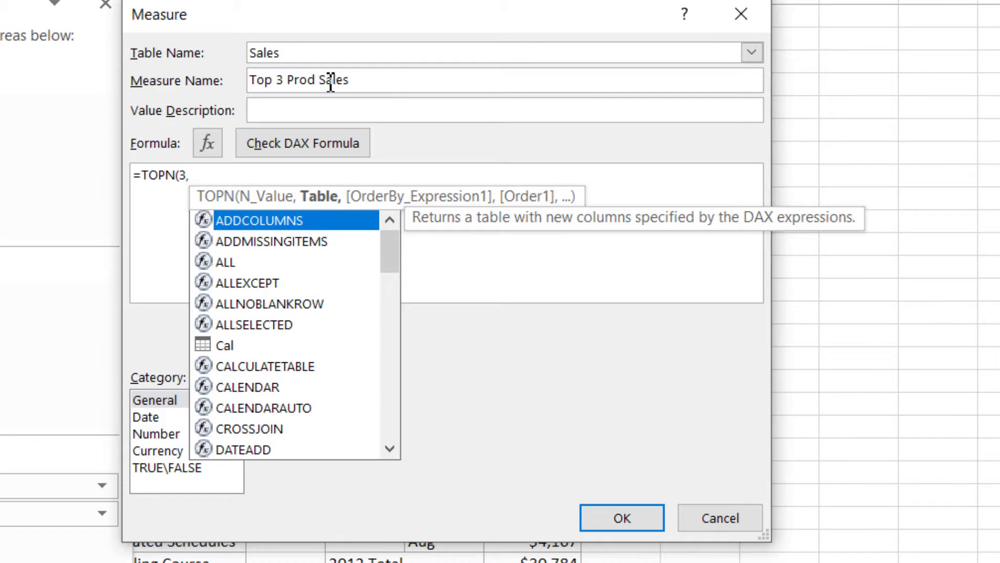
{"action": "type", "text": "p"}
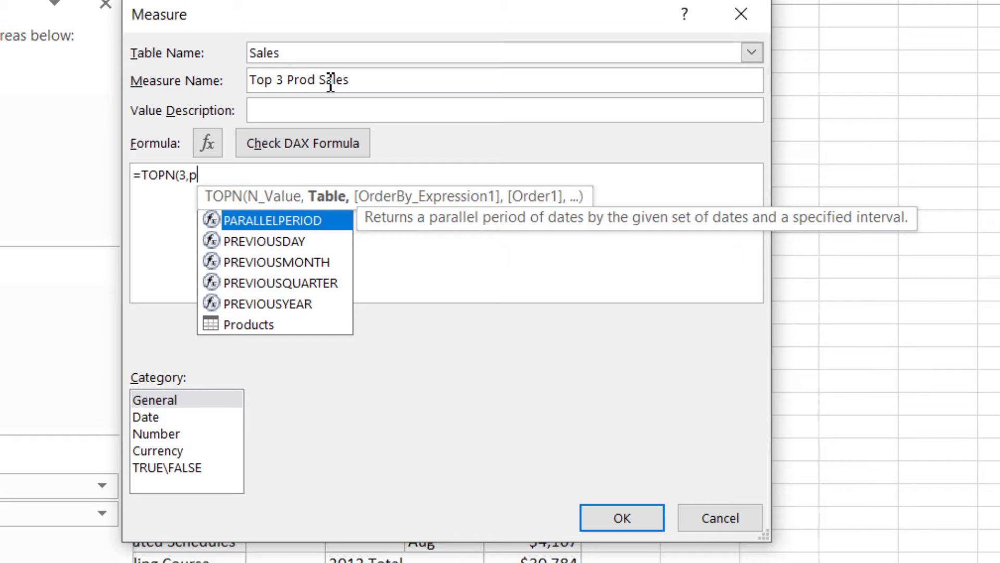
{"action": "key", "text": "Down"}
{"action": "key", "text": "Down"}
{"action": "type", "text": "roducts"}
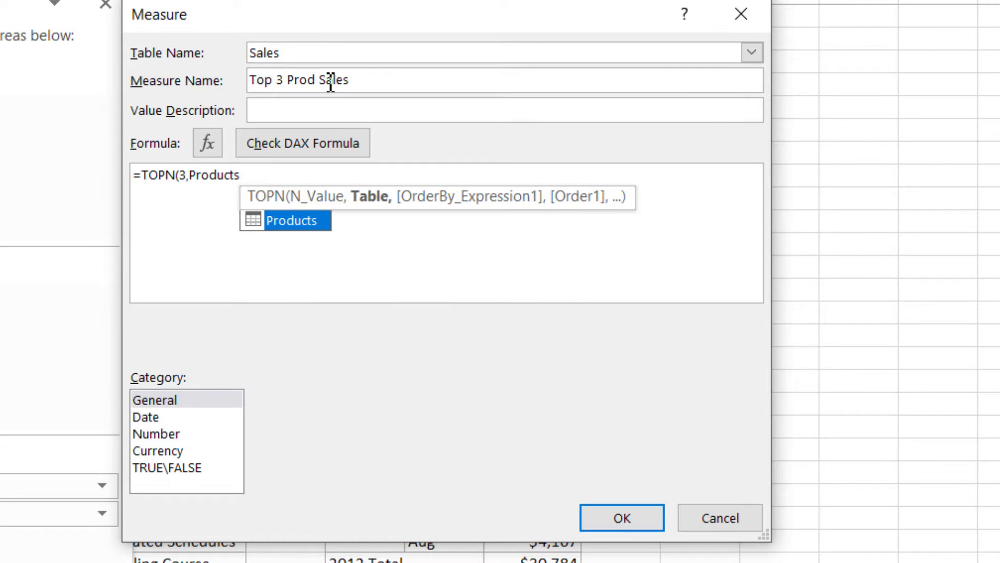
{"action": "type", "text": ","}
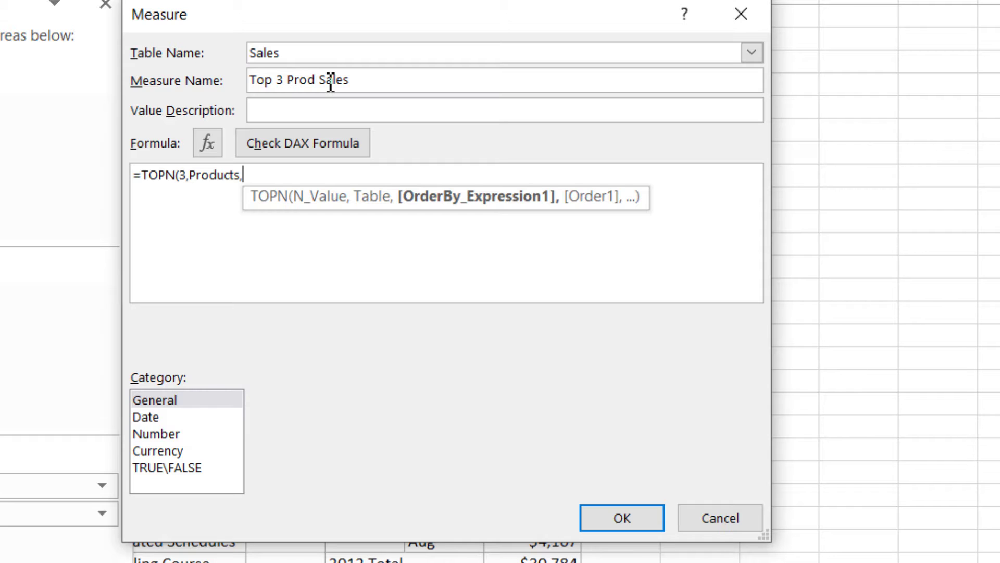
{"action": "type", "text": "["}
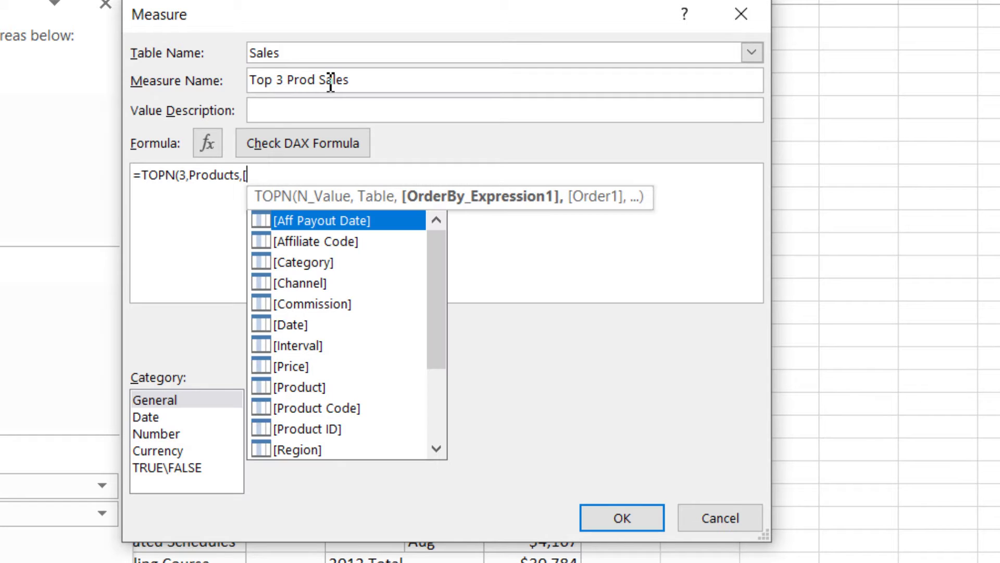
{"action": "type", "text": "To"}
{"action": "key", "text": "Tab"}
{"action": "type", "text": ")"}
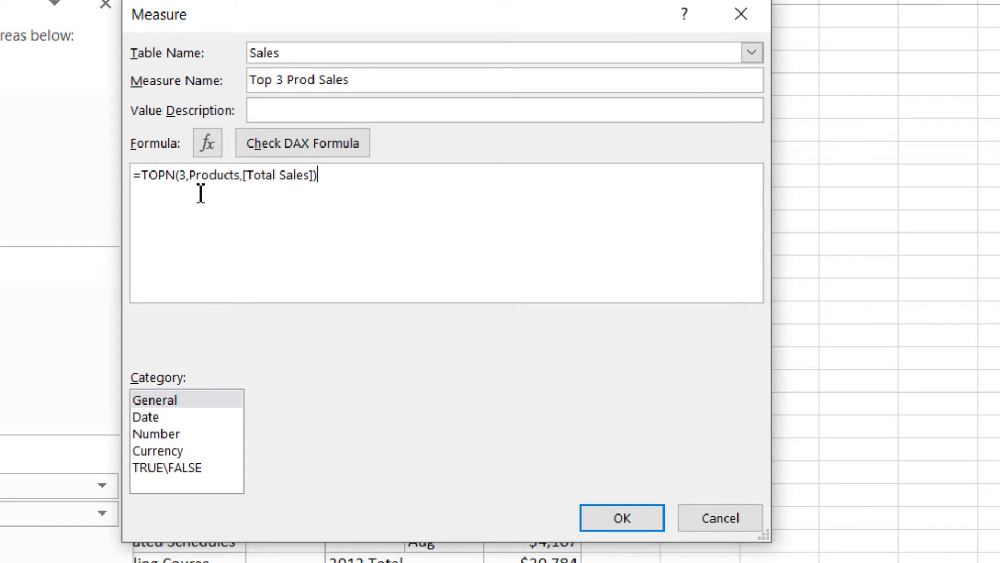
Change the formula to =SUMX(TOPN(3,Products,[Total Sales]),[Total Sales])
{"action": "type", "text": "sum"}
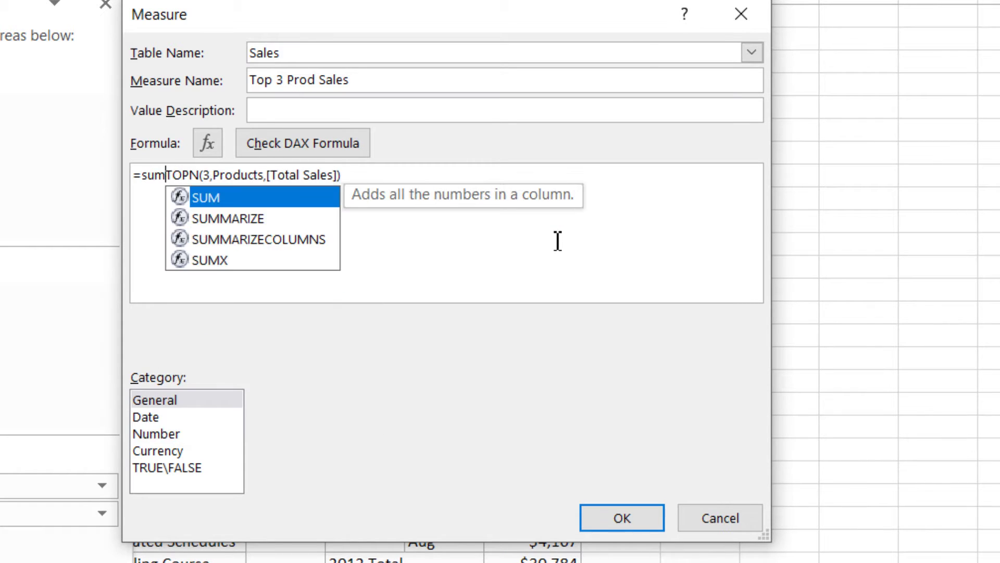
{"action": "key", "text": "Down"}
{"action": "key", "text": "Down"}
{"action": "key", "text": "Down"}
{"action": "key", "text": "Tab"}
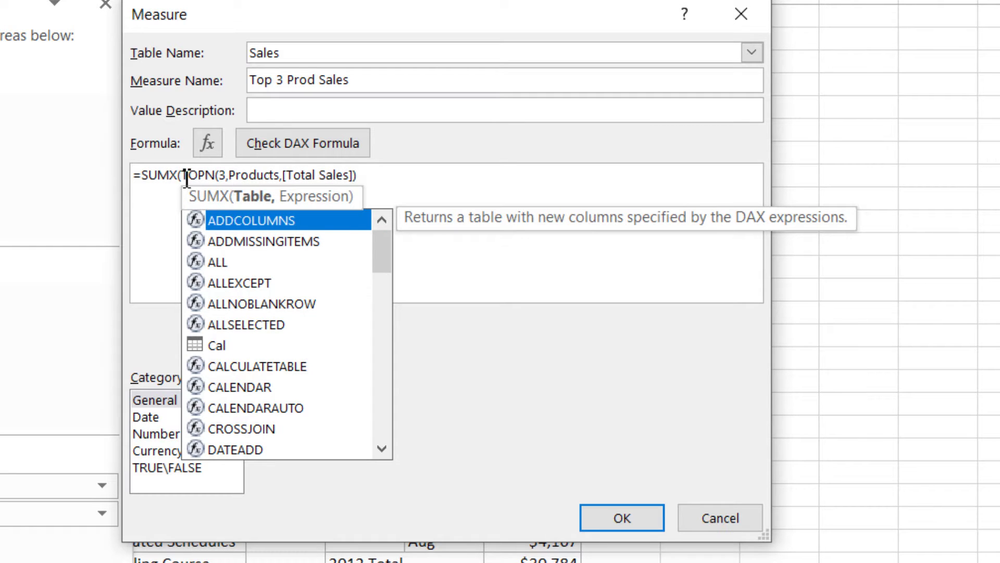
{"action": "left_click_drag", "start_coordinate": [180, 174], "coordinate": [368, 179]}
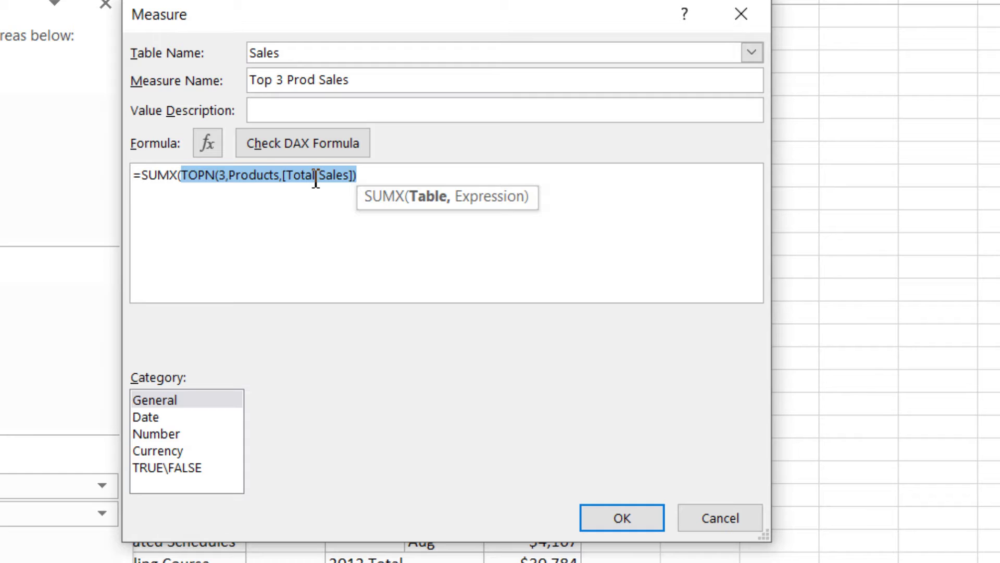
{"action": "left_click", "coordinate": [364, 186]}
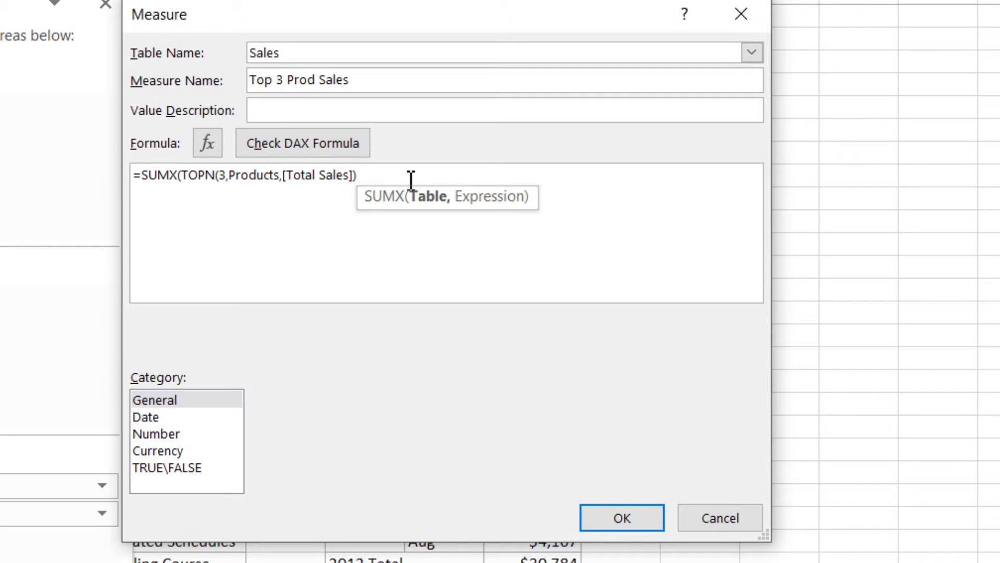
{"action": "type", "text": ",to"}
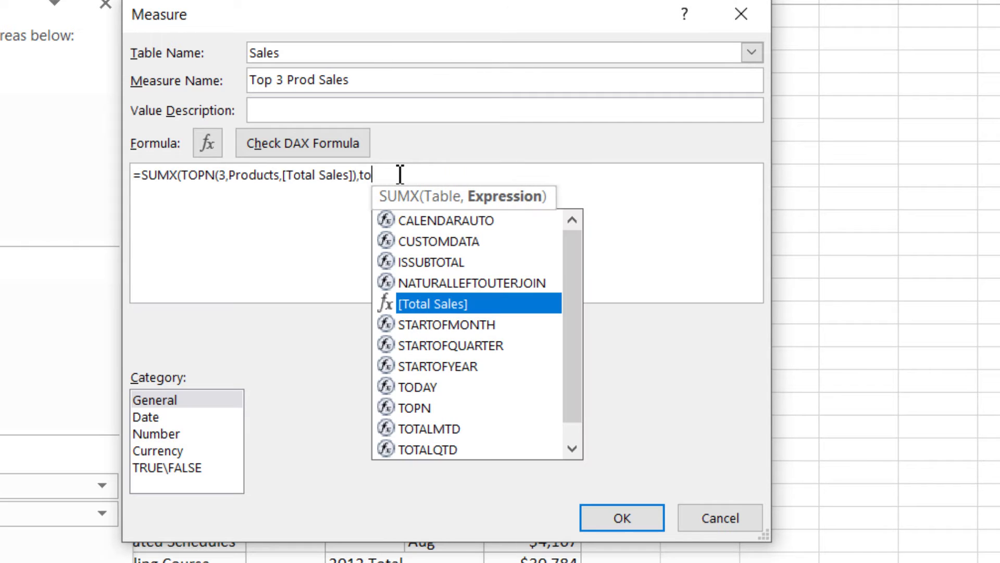
{"action": "key", "text": "Tab"}
{"action": "type", "text": ")"}
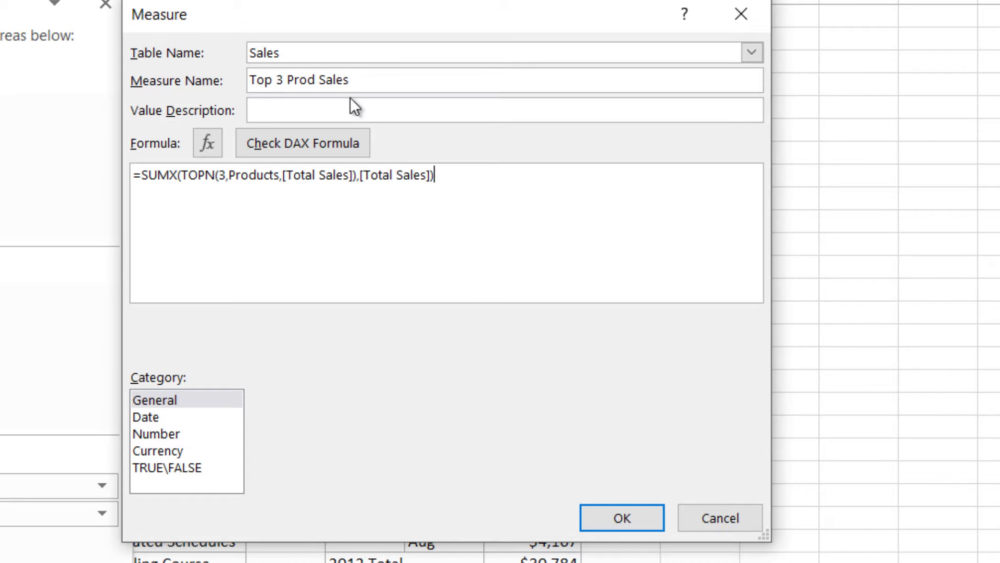
Format Top 3 Prod Sales as currency with a different symbol and save the measure
{"action": "left_click", "coordinate": [174, 451]}
{"action": "left_click", "coordinate": [608, 399]}
{"action": "left_click", "coordinate": [613, 399]}
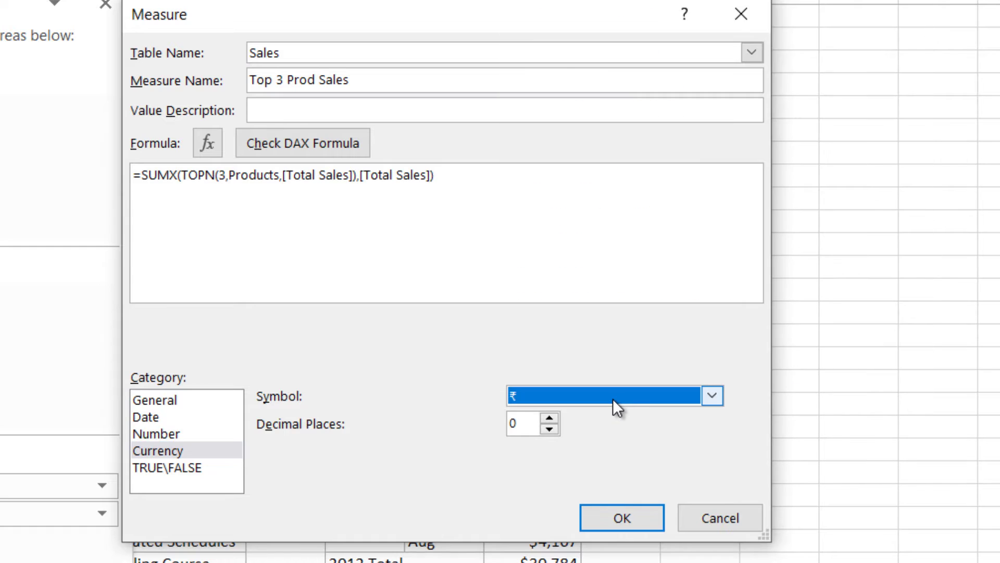
{"action": "left_click", "coordinate": [712, 395]}
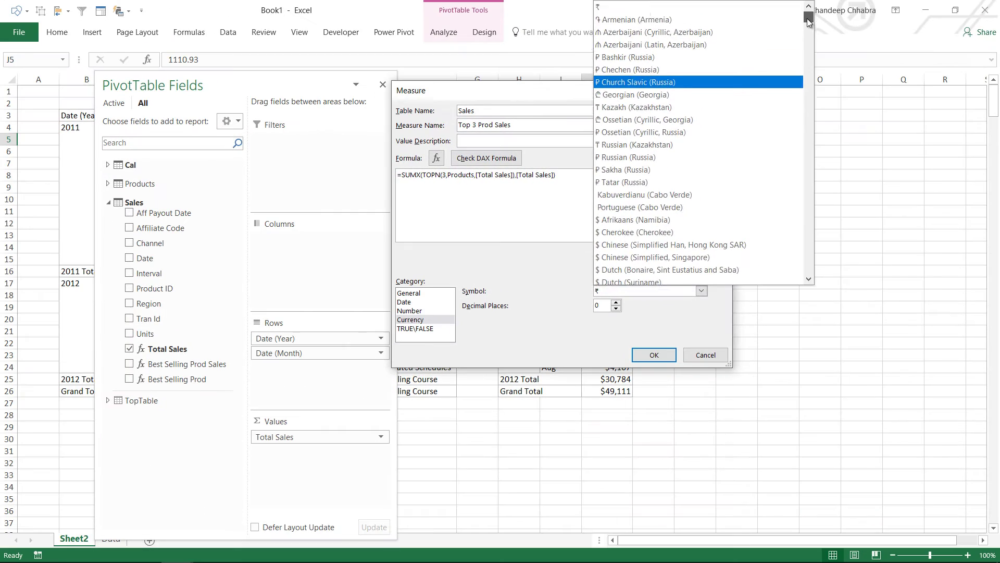
{"action": "scroll", "coordinate": [698, 156], "scroll_direction": "down", "scroll_amount": 1}
{"action": "left_click", "coordinate": [646, 250]}
{"action": "left_click", "coordinate": [653, 355]}
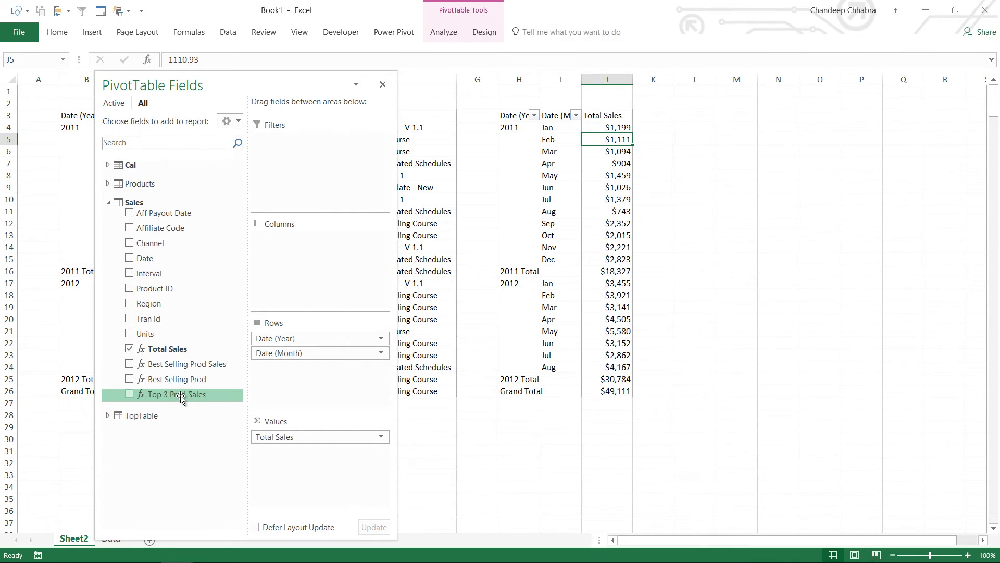
Add Top 3 Prod Sales to the pivot values and autofit column K to its header
{"action": "left_click_drag", "start_coordinate": [181, 397], "coordinate": [319, 459]}
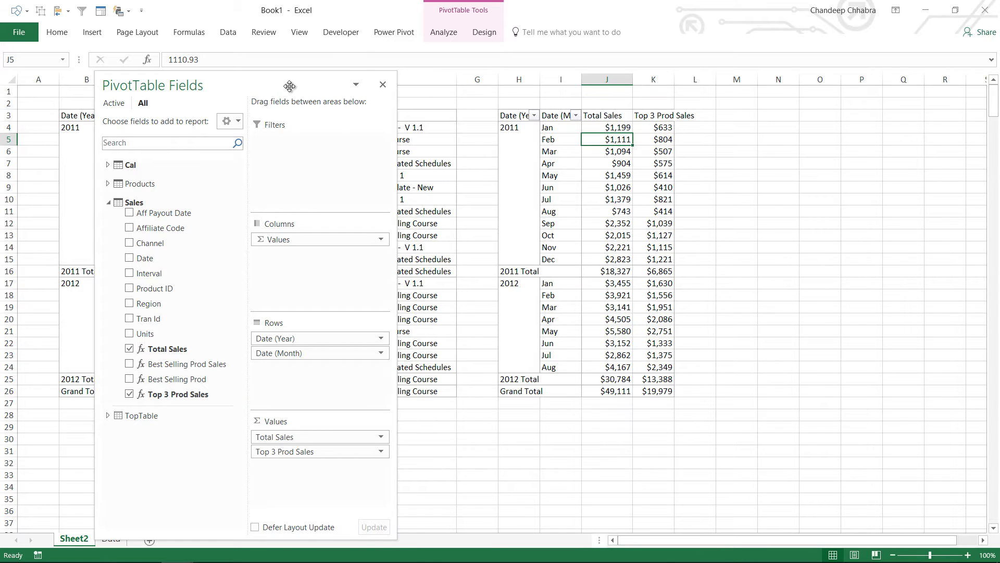
{"action": "left_click_drag", "start_coordinate": [289, 86], "coordinate": [313, 245]}
{"action": "left_click", "coordinate": [670, 128]}
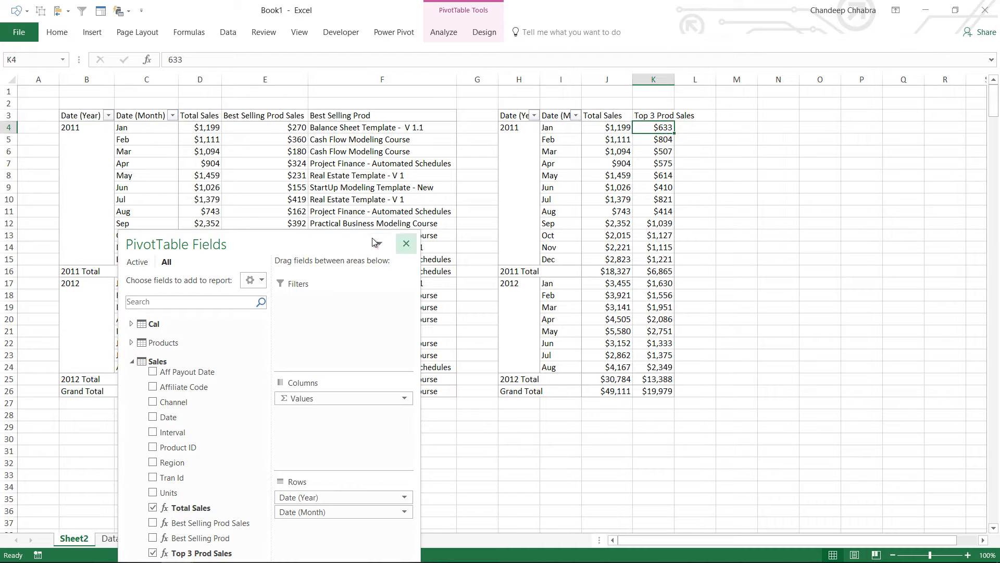
{"action": "left_click_drag", "start_coordinate": [373, 242], "coordinate": [487, 80]}
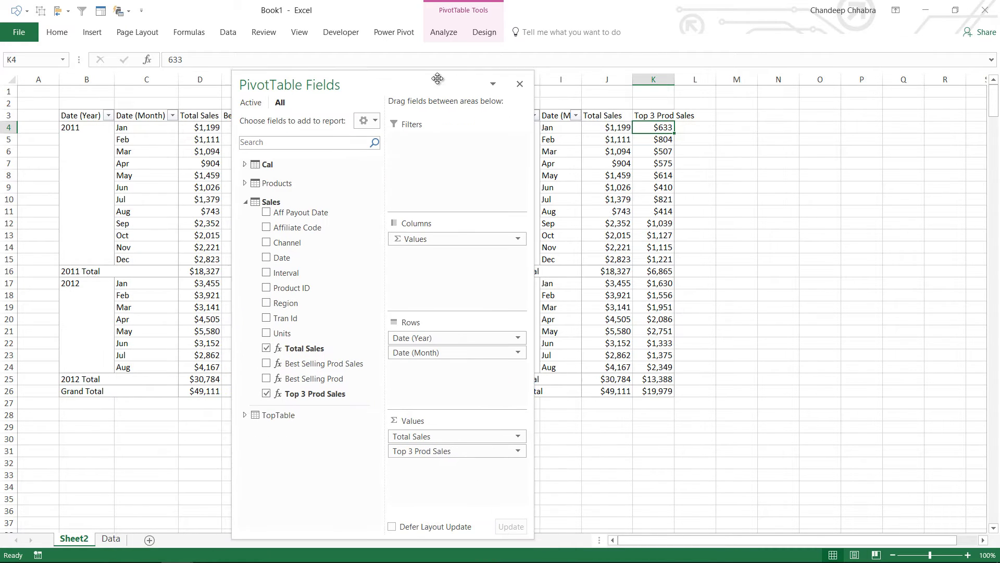
{"action": "double_click", "coordinate": [677, 79]}
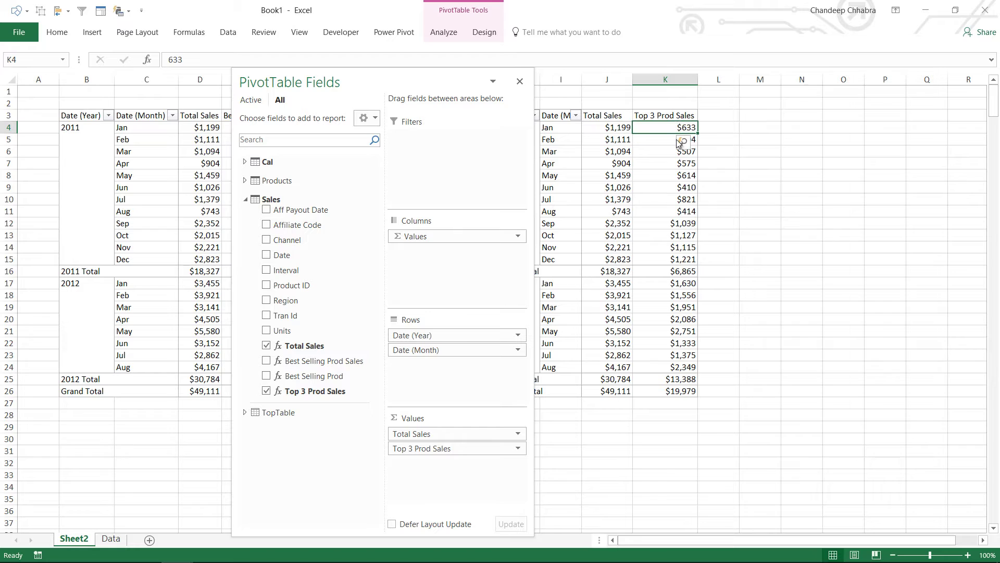
{"action": "left_click", "coordinate": [691, 300]}
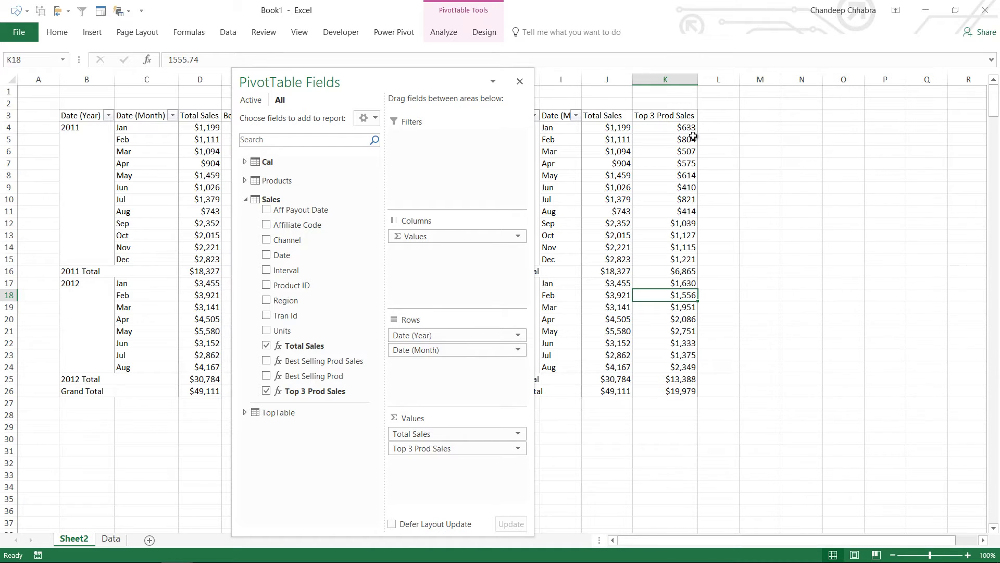
{"action": "right_click", "coordinate": [328, 376]}
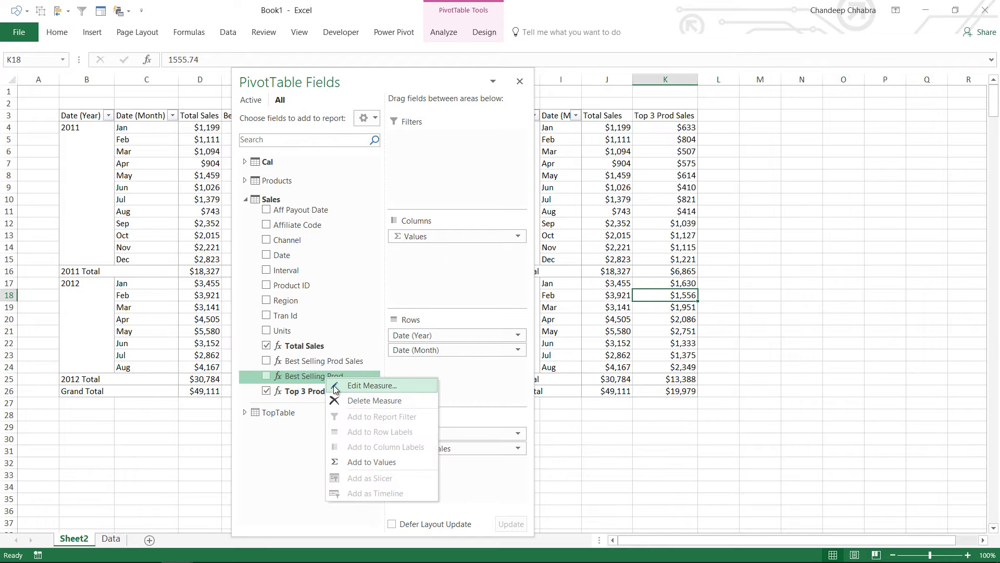
{"action": "left_click", "coordinate": [335, 386]}
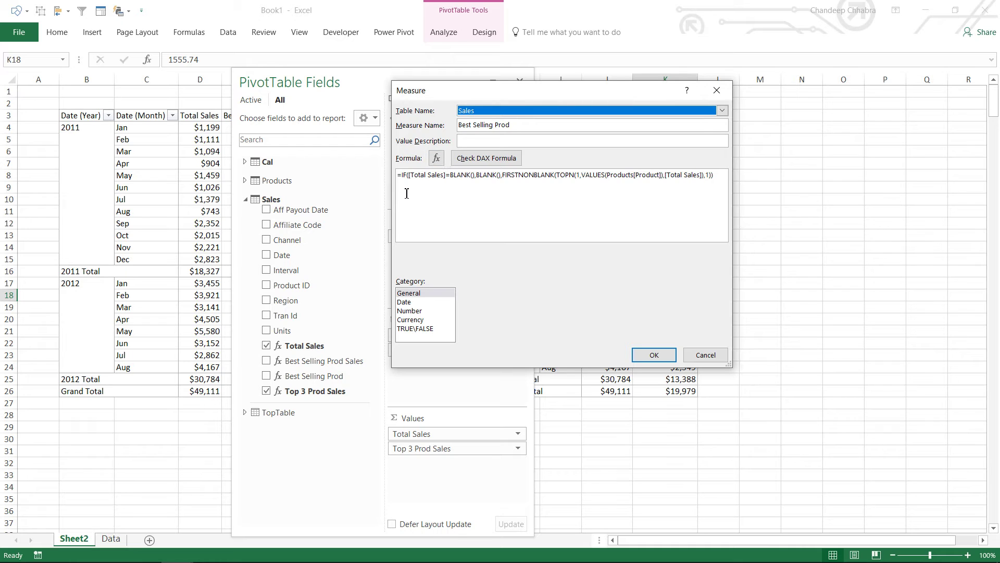
{"action": "left_click_drag", "start_coordinate": [515, 176], "coordinate": [533, 176]}
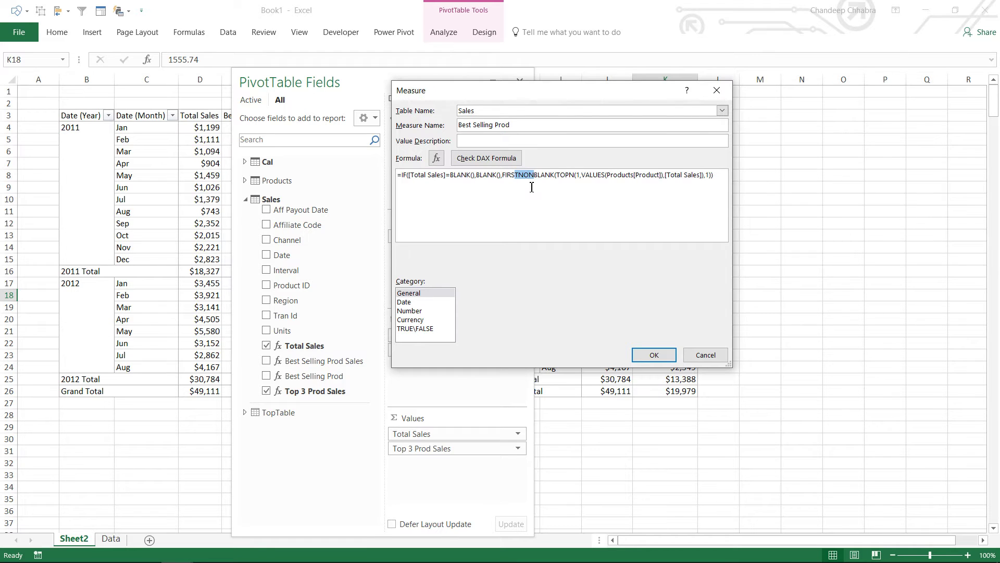
{"action": "key", "text": "Escape"}
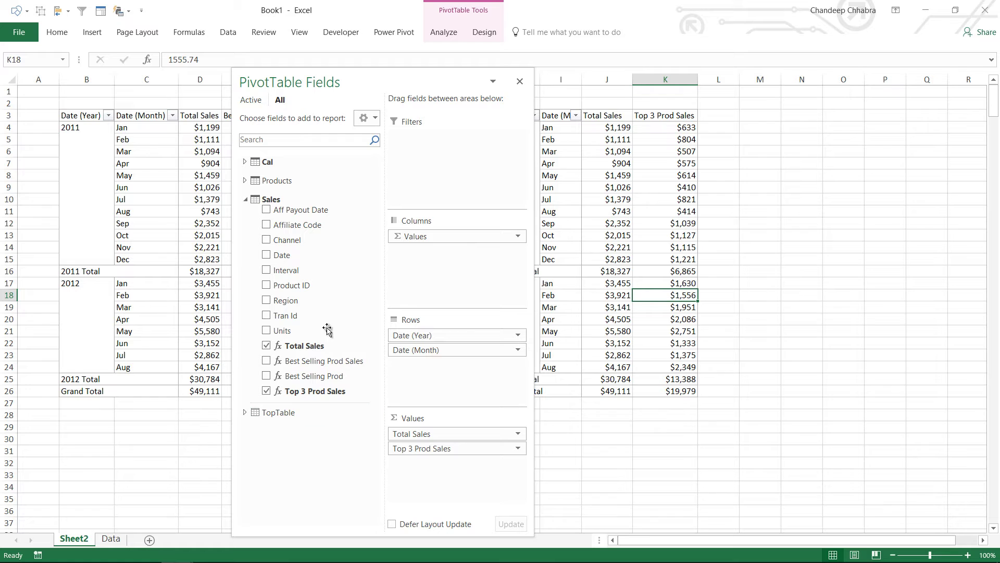
Add a new measure to the Sales table named 'Top 3 Selling Prod'
{"action": "right_click", "coordinate": [287, 198]}
{"action": "left_click", "coordinate": [306, 207]}
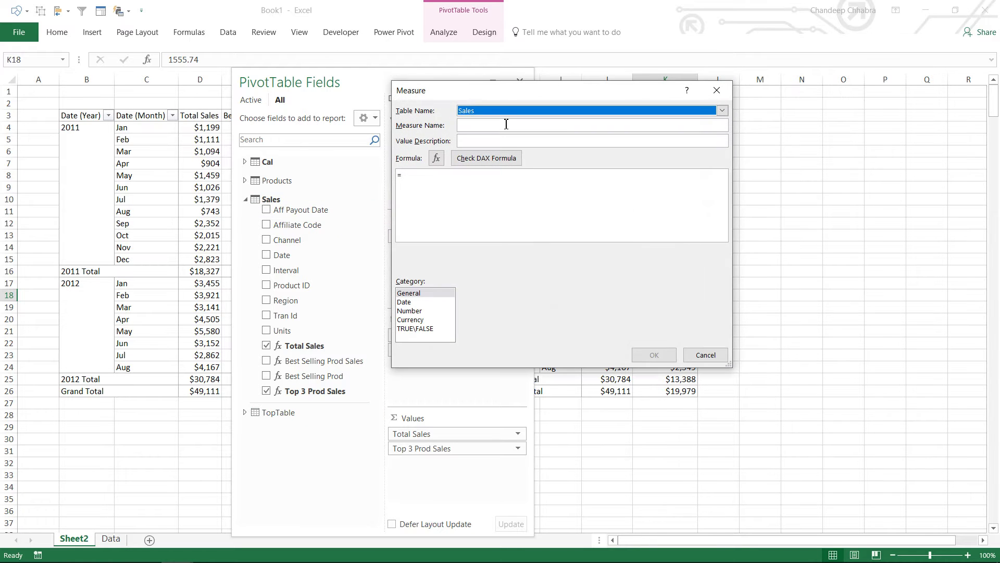
{"action": "type", "text": "To"}
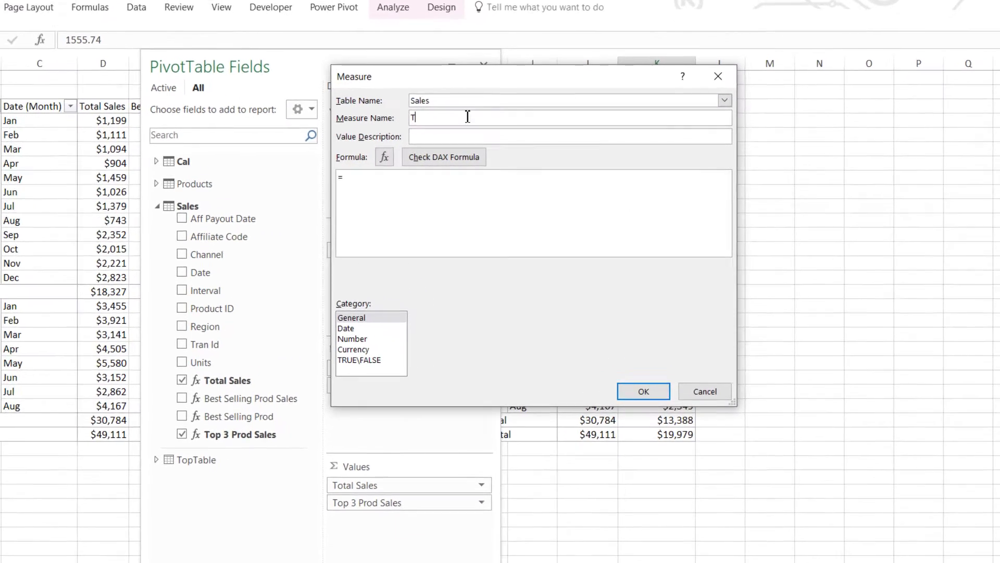
{"action": "type", "text": "p 3 Prod"}
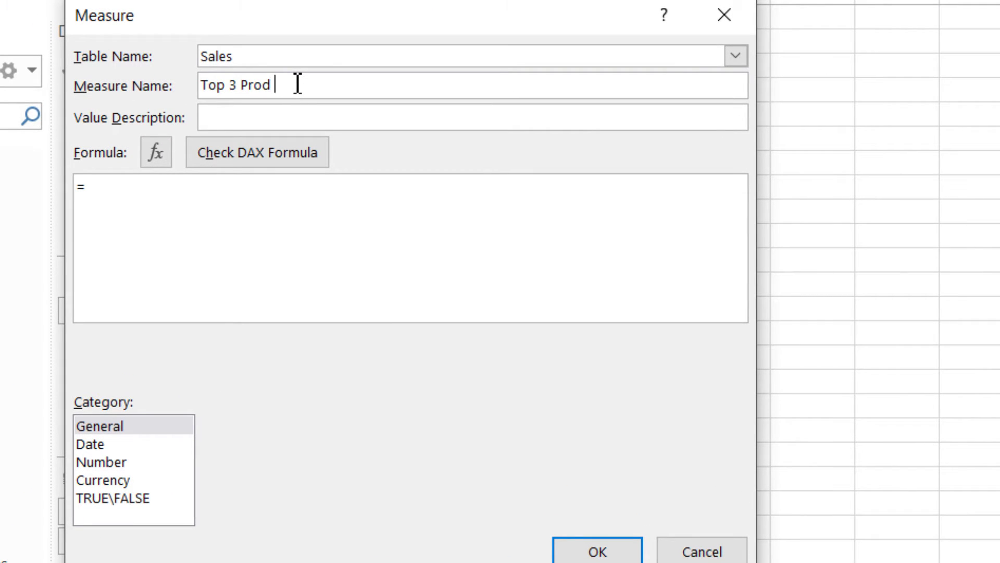
{"action": "type", "text": "Selling"}
{"action": "key", "text": "Tab"}
{"action": "key", "text": "Tab"}
{"action": "key", "text": "Tab"}
{"action": "key", "text": "Tab"}
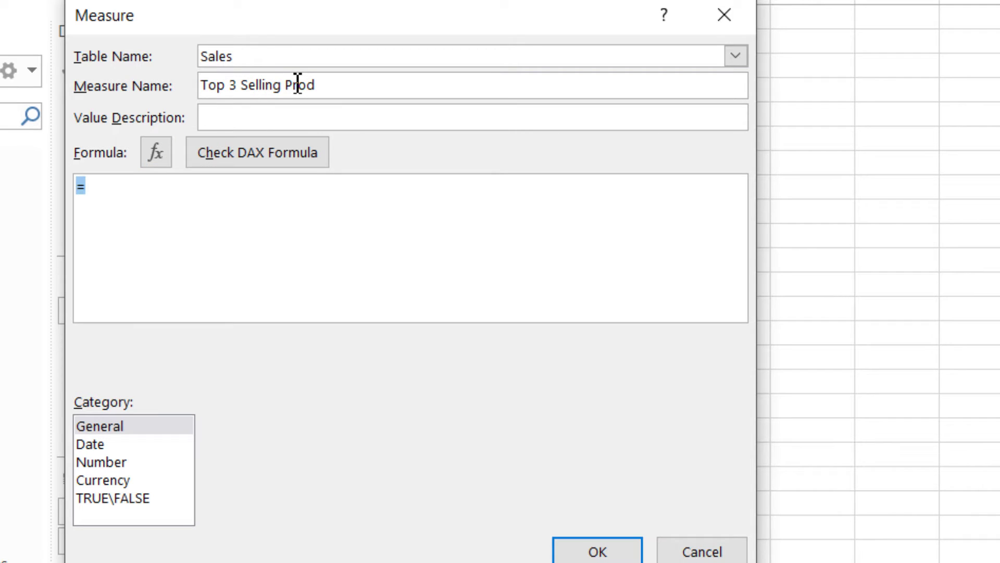
Enter the formula =TOPN(3,Products,[Total Sales]) and place the cursor before TOPN
{"action": "key", "text": "End"}
{"action": "type", "text": "top"}
{"action": "key", "text": "Down"}
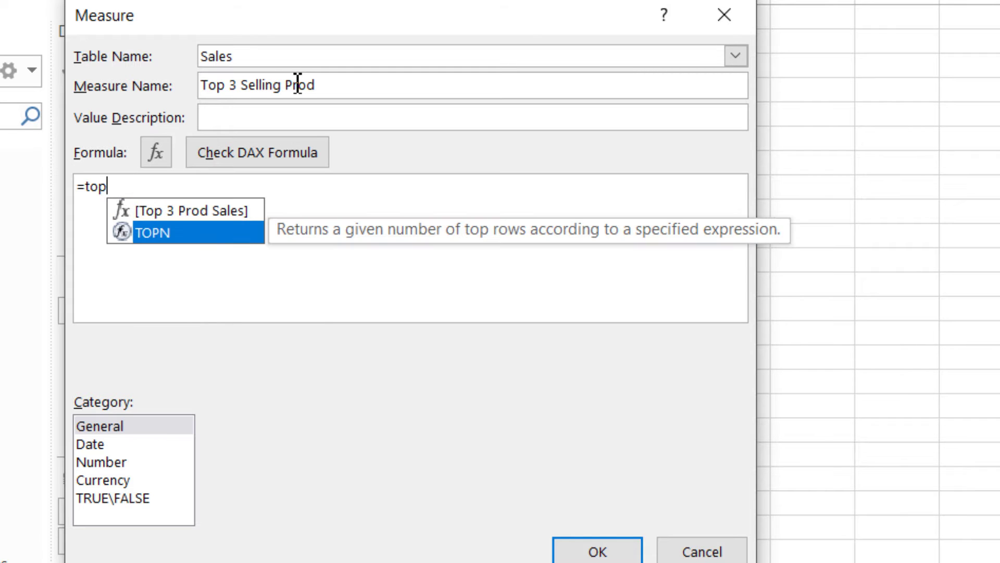
{"action": "key", "text": "Tab"}
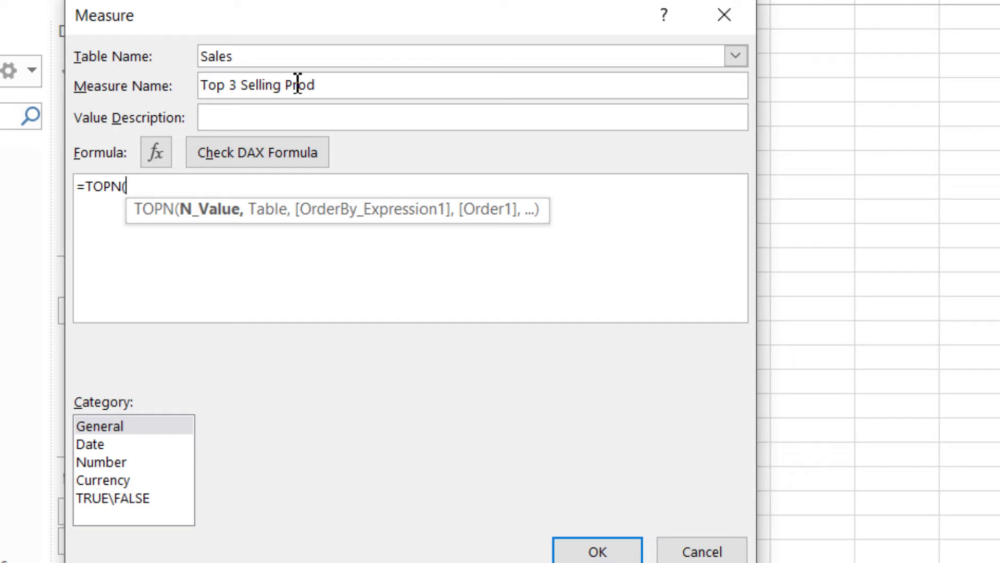
{"action": "type", "text": "3,pr"}
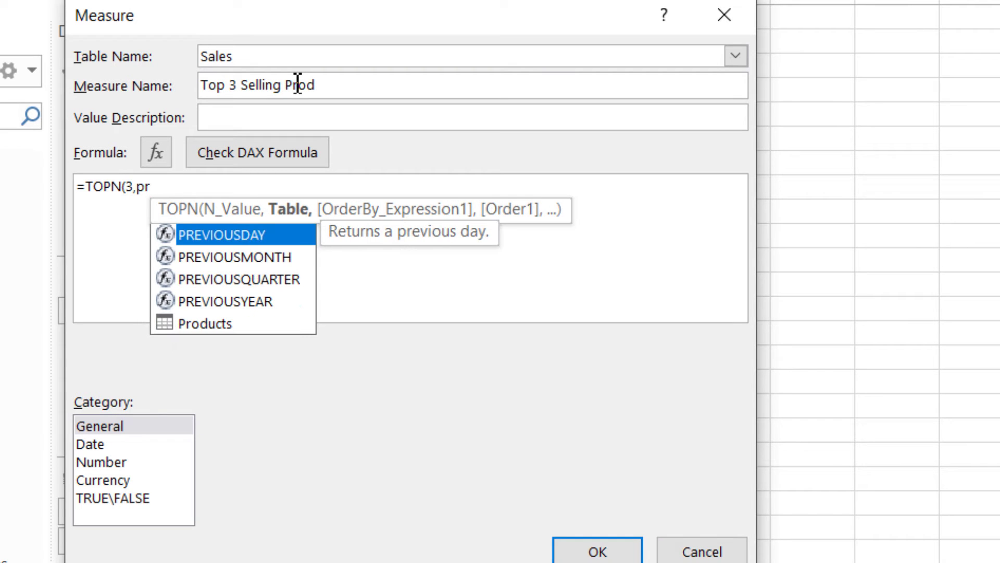
{"action": "key", "text": "Down"}
{"action": "key", "text": "Down"}
{"action": "key", "text": "Down"}
{"action": "key", "text": "Down"}
{"action": "key", "text": "Tab"}
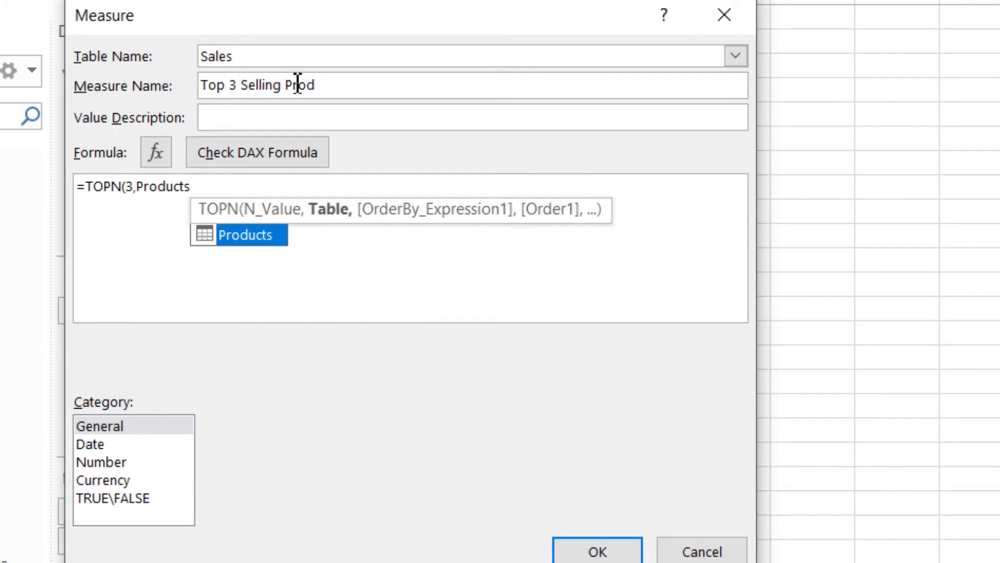
{"action": "type", "text": ","}
{"action": "type", "text": "[to"}
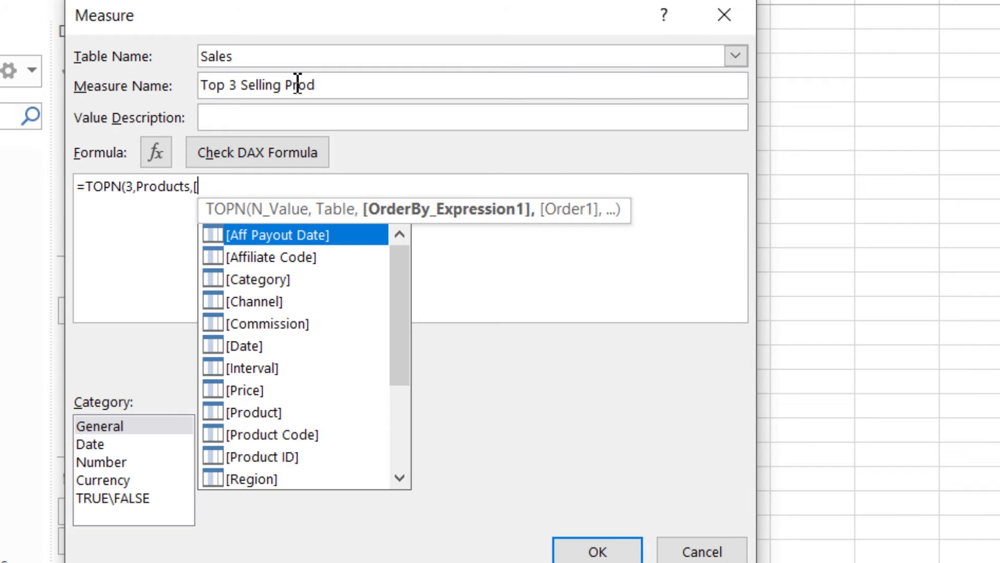
{"action": "key", "text": "Down"}
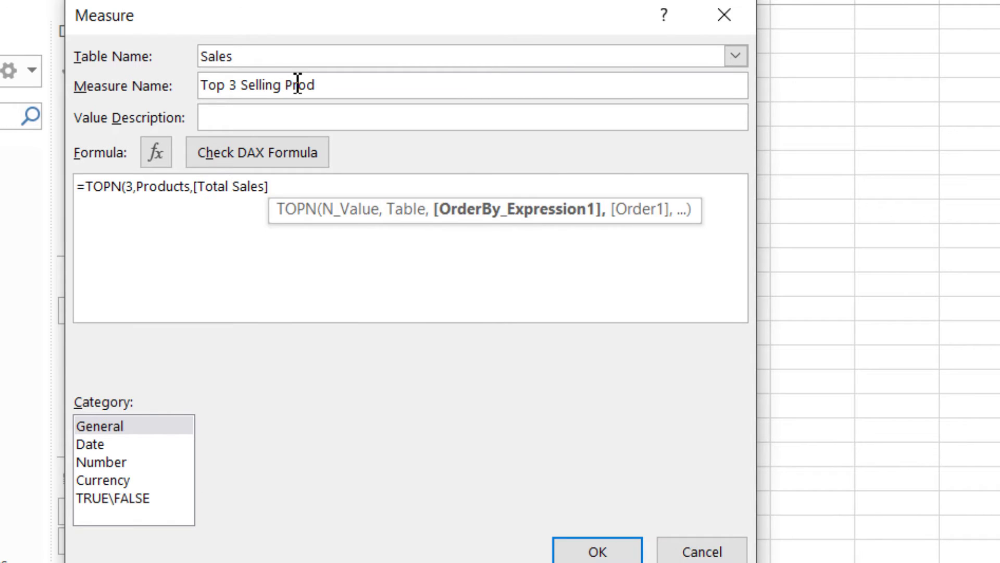
{"action": "type", "text": ")"}
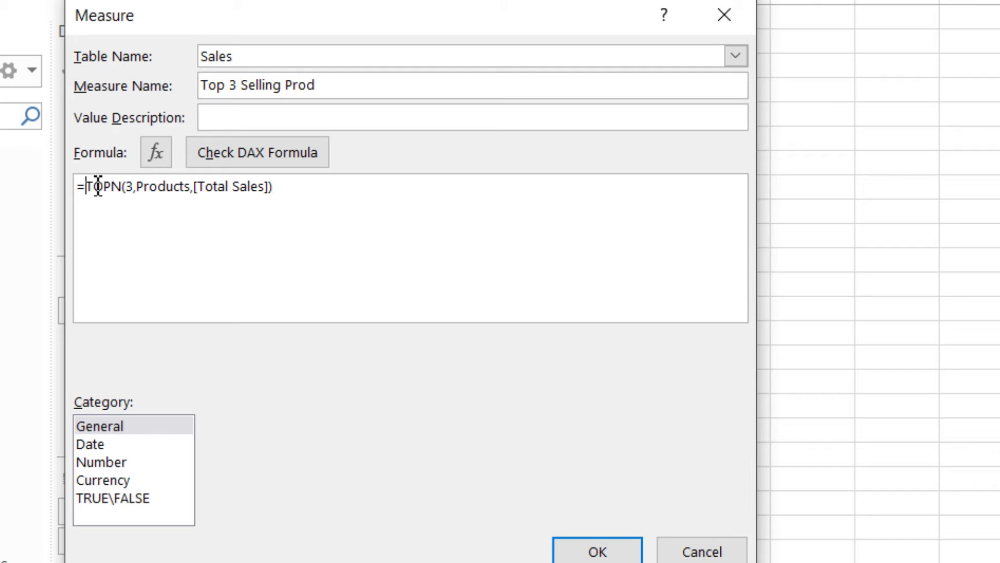
{"action": "left_click_drag", "start_coordinate": [94, 187], "coordinate": [246, 198]}
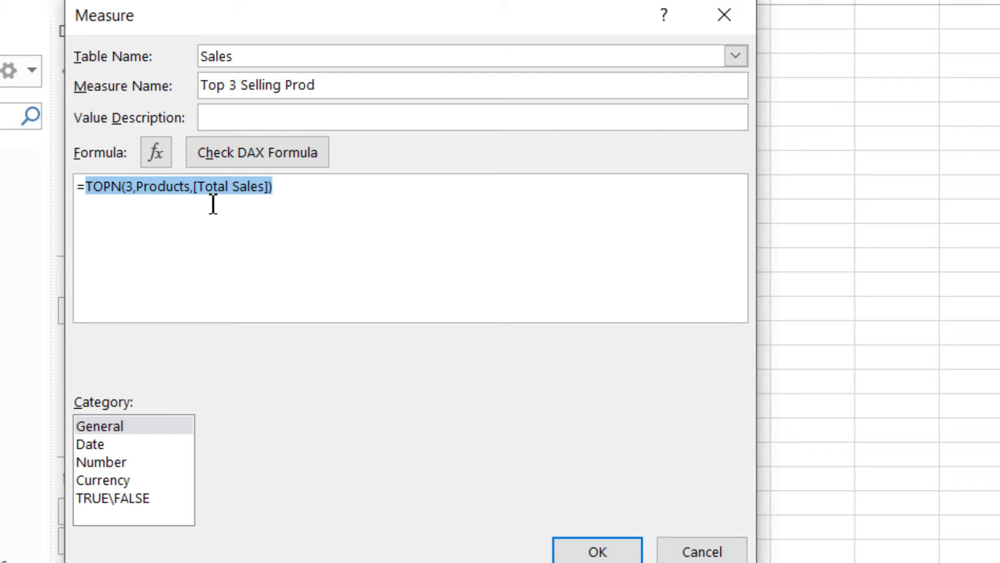
{"action": "left_click", "coordinate": [81, 189]}
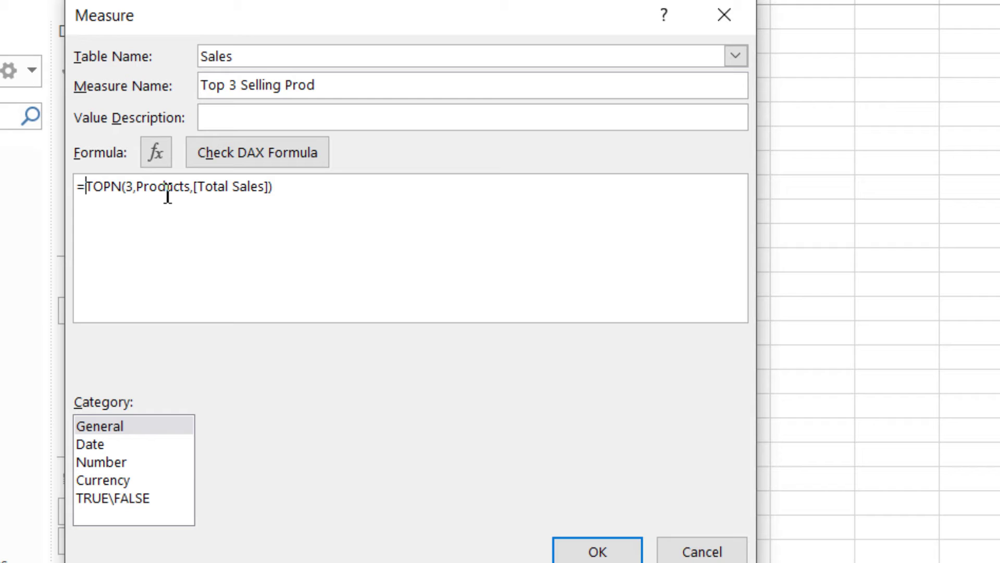
Wrap the TOPN expression in CONCATENATEX as its table argument
{"action": "type", "text": "con"}
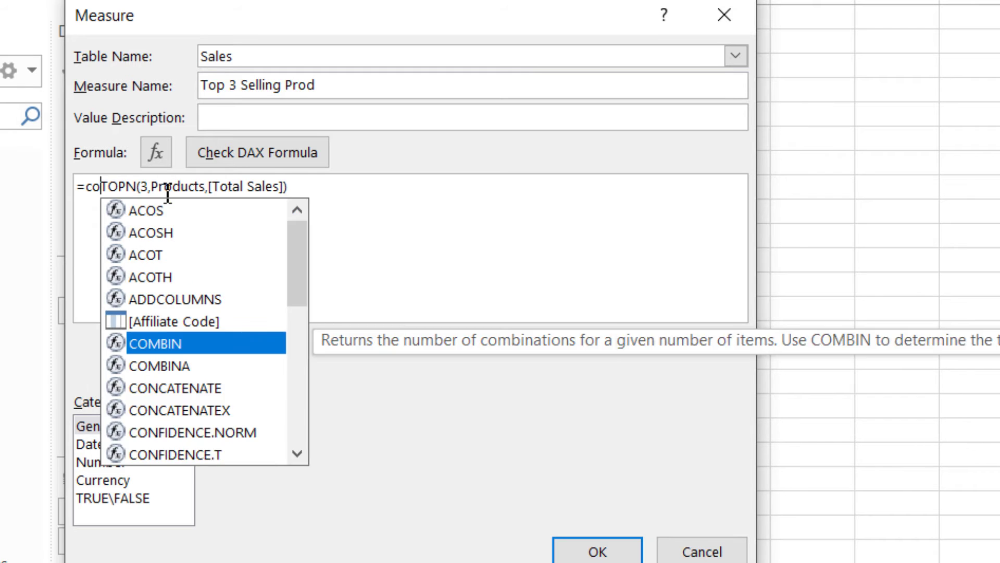
{"action": "key", "text": "Down"}
{"action": "key", "text": "Tab"}
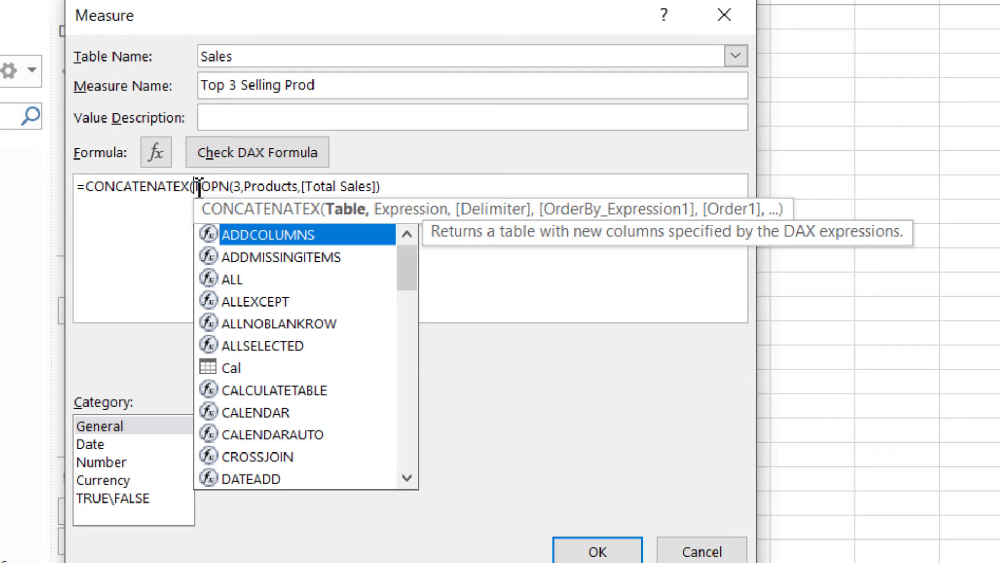
{"action": "left_click_drag", "start_coordinate": [194, 186], "coordinate": [399, 183]}
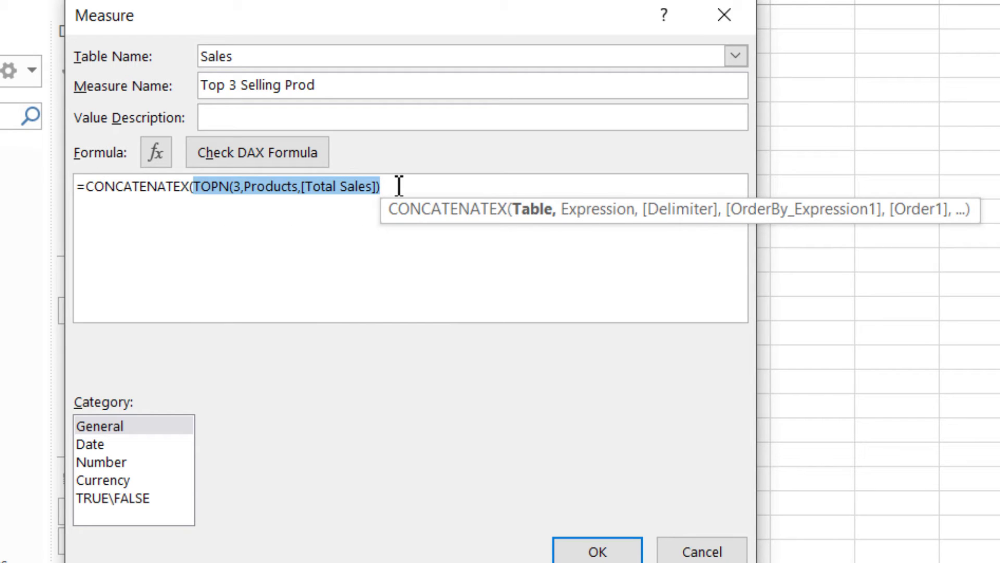
{"action": "left_click", "coordinate": [399, 186]}
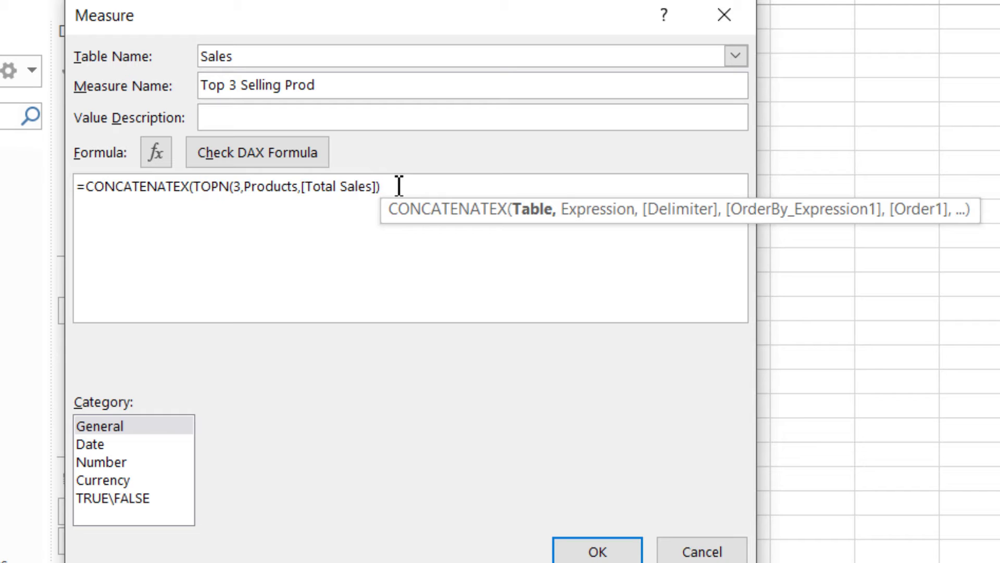
Join Products[Product] with a ", " separator and confirm the formula has no errors
{"action": "type", "text": ","}
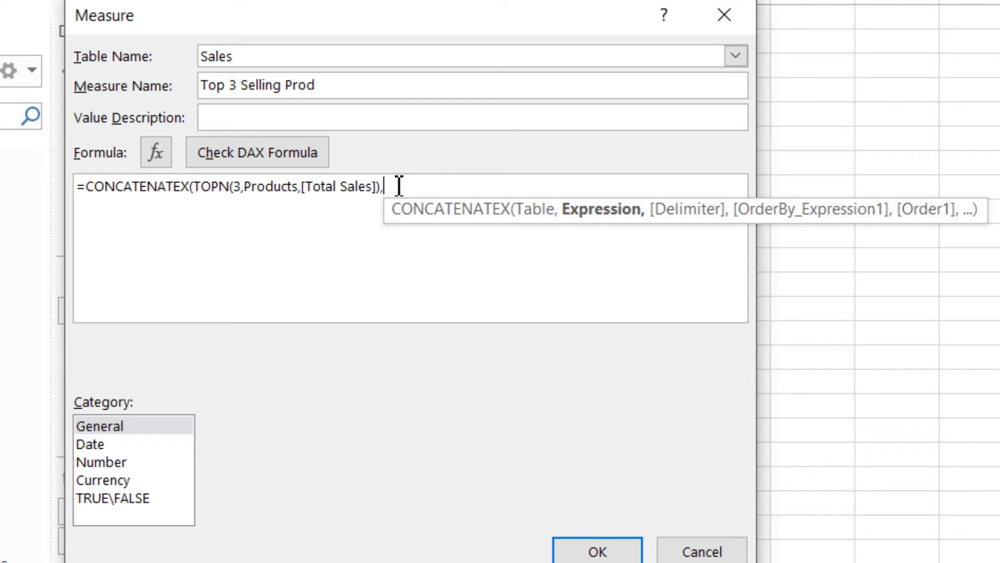
{"action": "type", "text": "pro"}
{"action": "key", "text": "Down"}
{"action": "key", "text": "Down"}
{"action": "key", "text": "Down"}
{"action": "key", "text": "Down"}
{"action": "key", "text": "Down"}
{"action": "key", "text": "Down"}
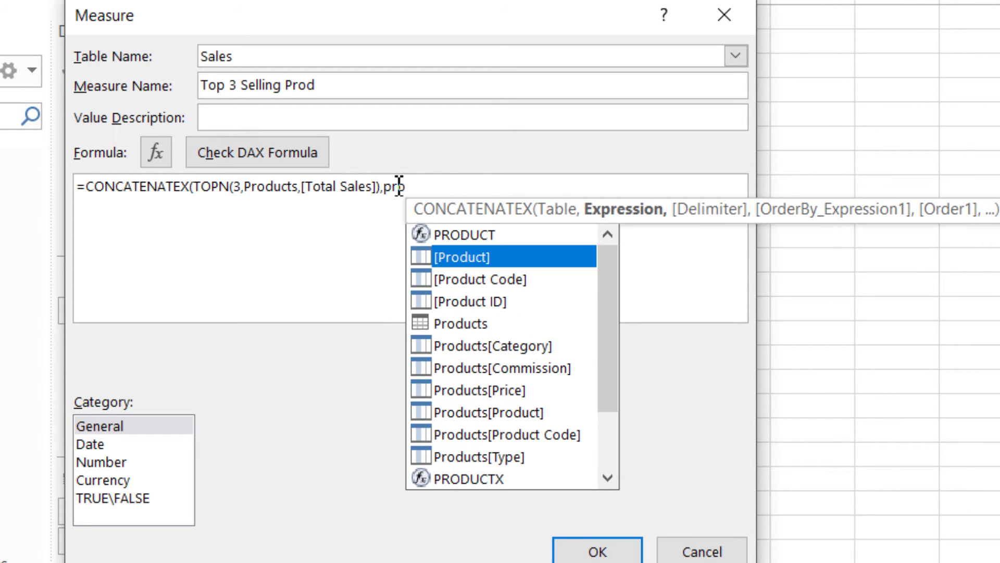
{"action": "key", "text": "Down"}
{"action": "key", "text": "Down"}
{"action": "key", "text": "Tab"}
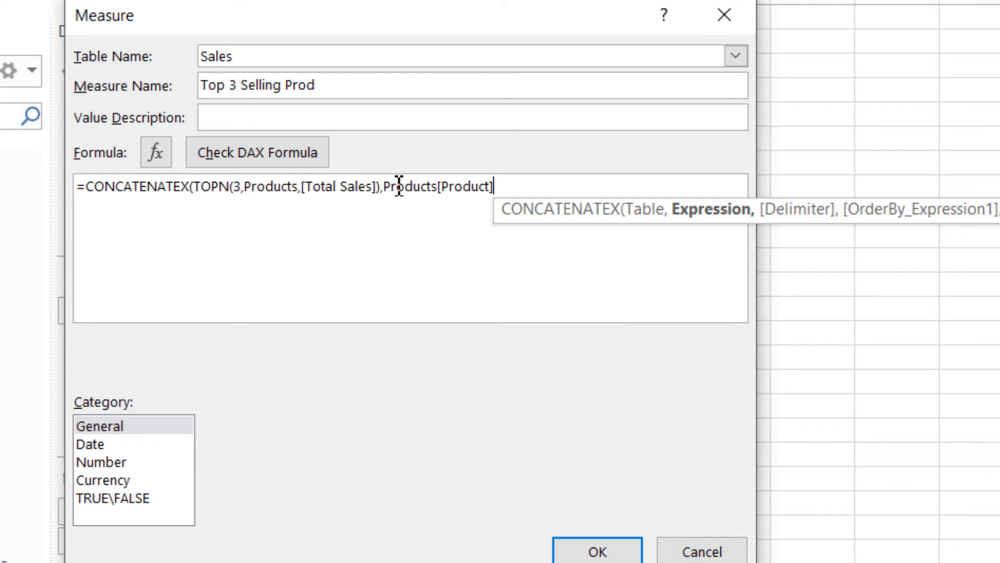
{"action": "type", "text": ","}
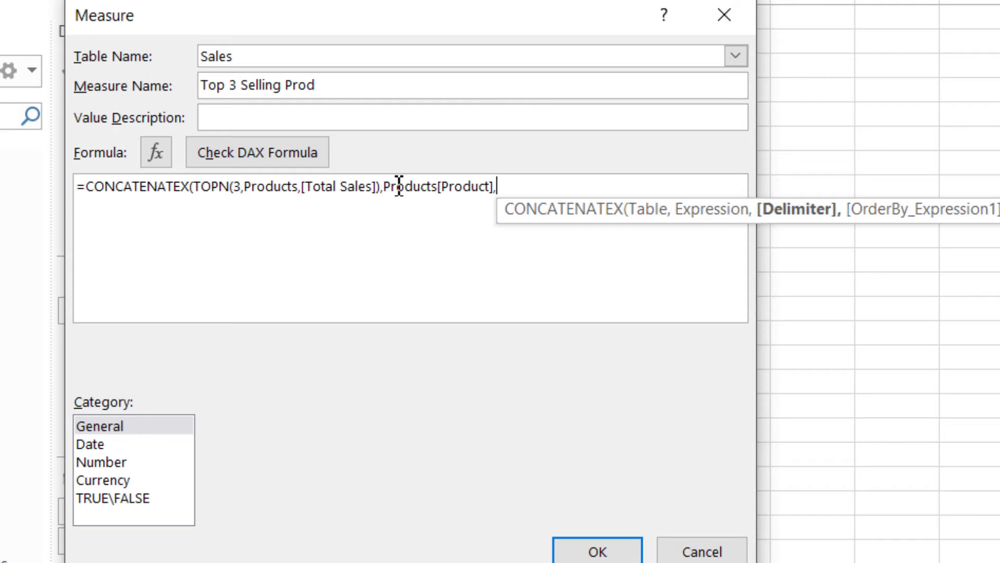
{"action": "type", "text": "\", \""}
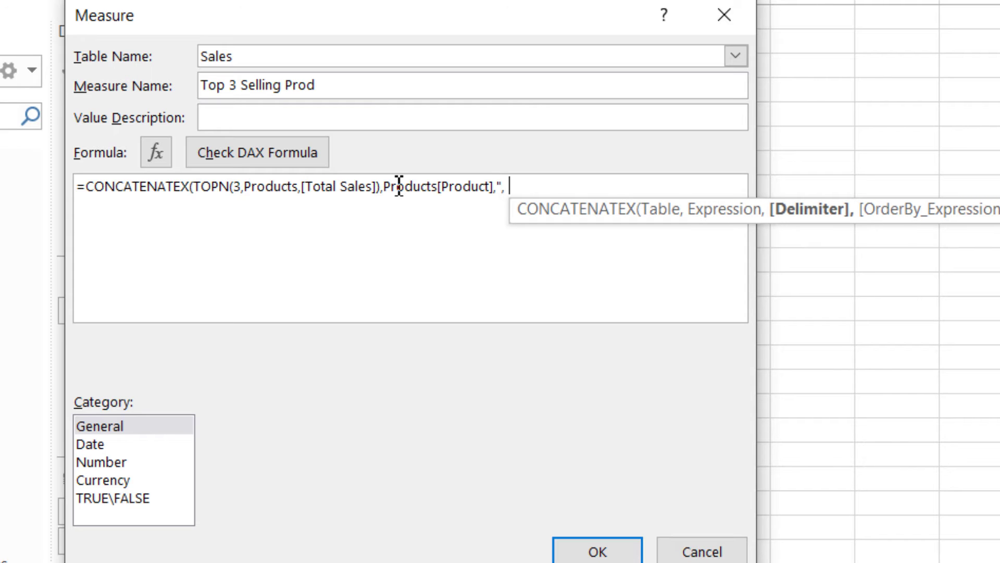
{"action": "type", "text": ")"}
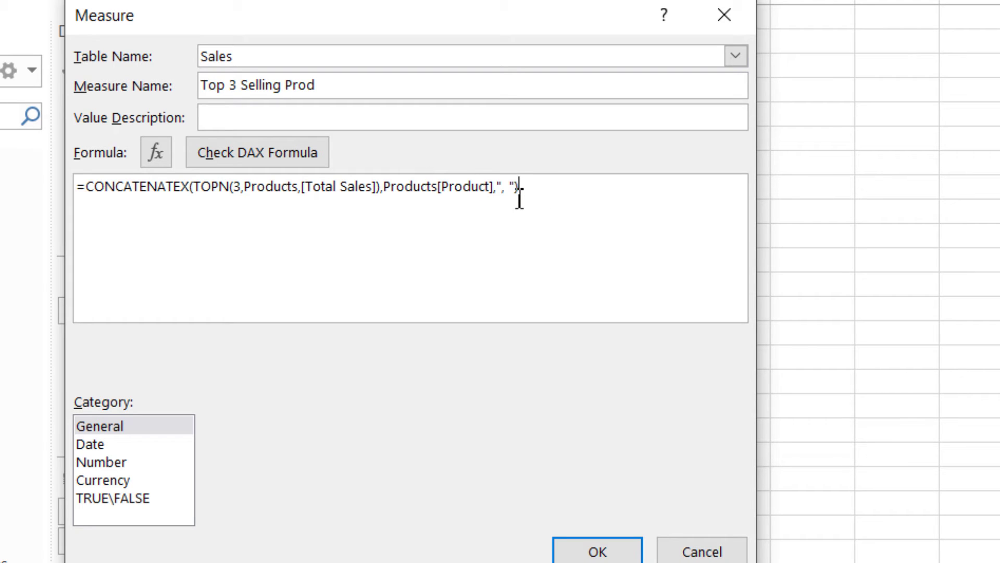
{"action": "left_click", "coordinate": [302, 158]}
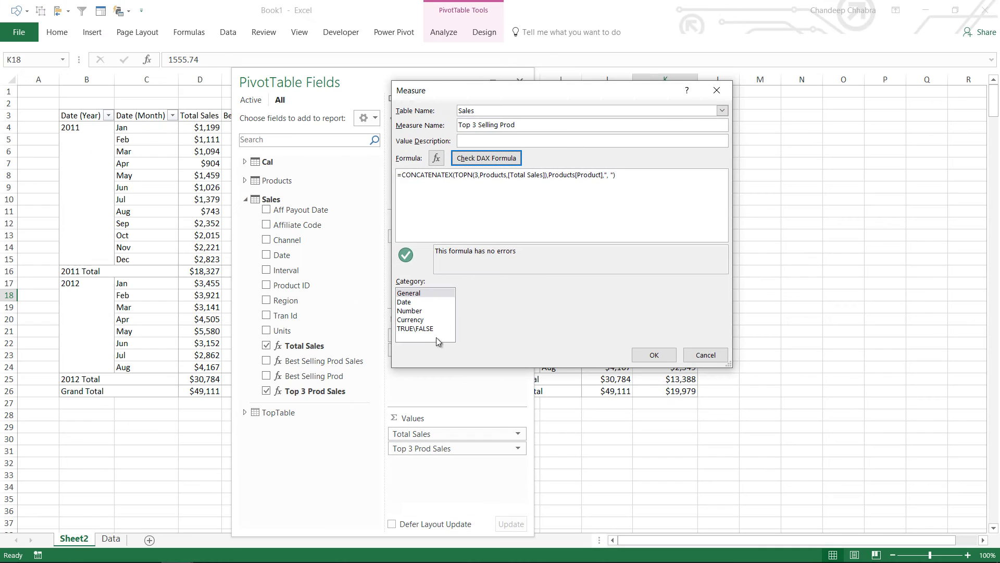
Save Top 3 Selling Prod, add it to the pivot values, autofit column L and close the field list
{"action": "left_click", "coordinate": [654, 354]}
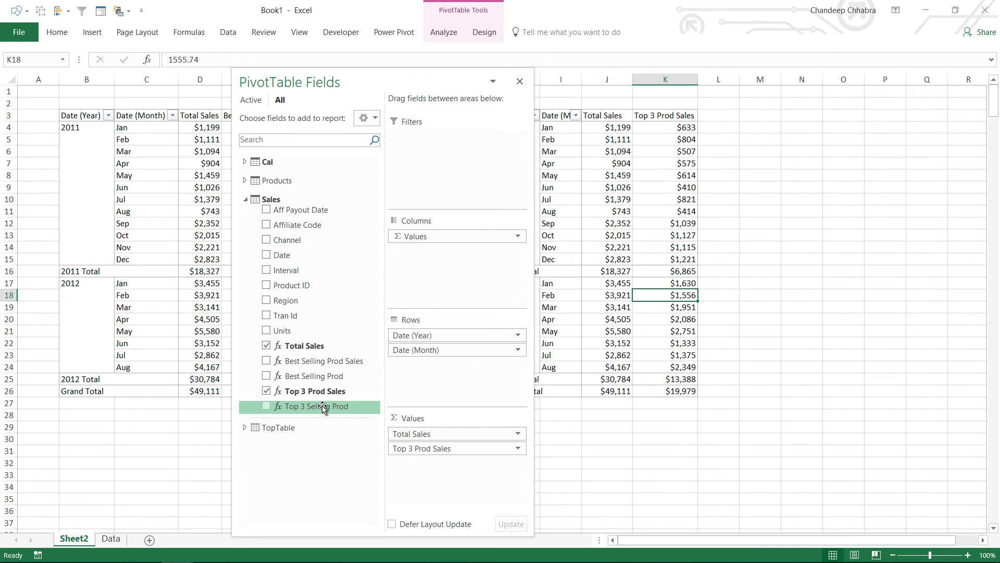
{"action": "left_click_drag", "start_coordinate": [328, 405], "coordinate": [453, 462]}
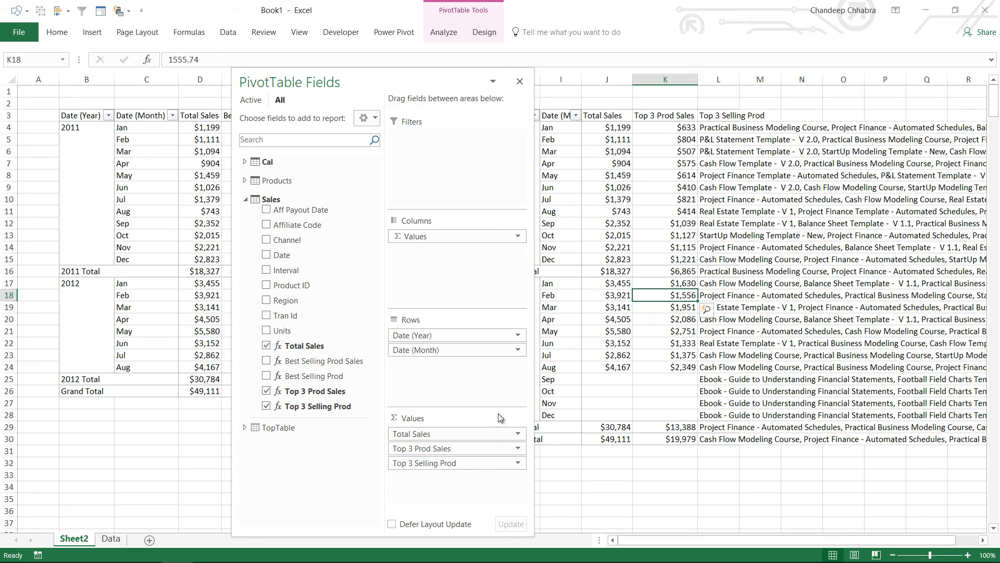
{"action": "double_click", "coordinate": [740, 79]}
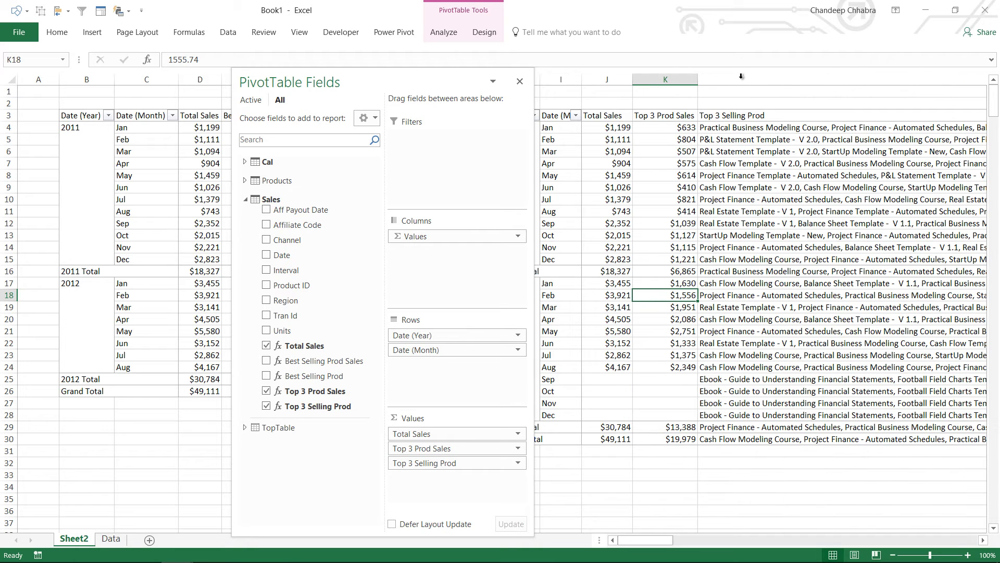
{"action": "left_click_drag", "start_coordinate": [453, 80], "coordinate": [332, 169]}
{"action": "left_click", "coordinate": [754, 187]}
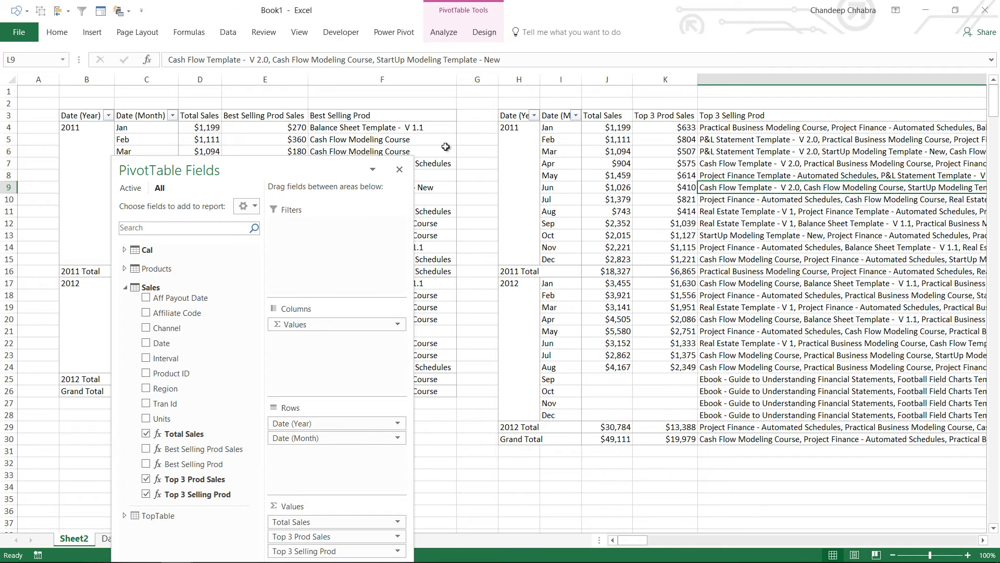
{"action": "left_click", "coordinate": [399, 170]}
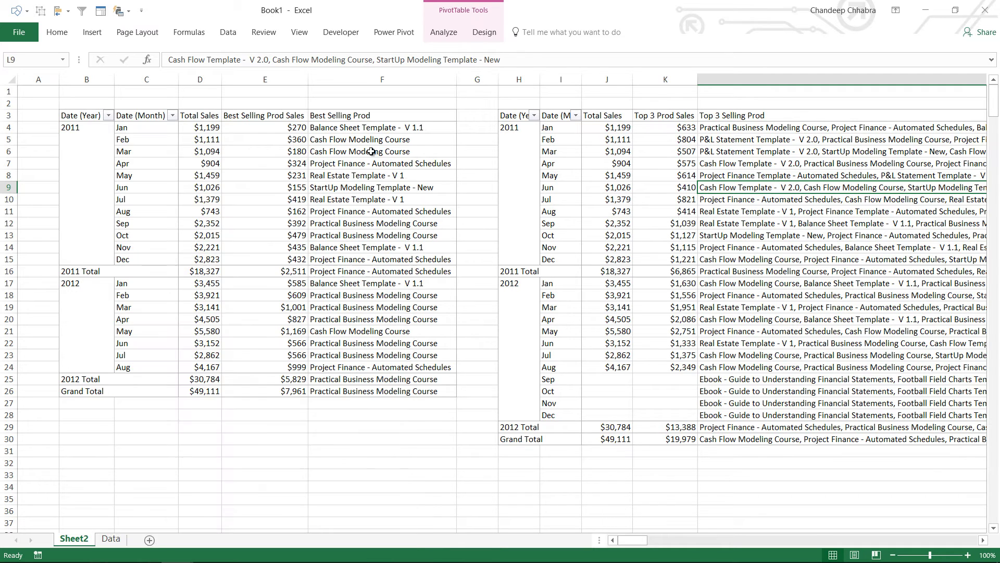
{"action": "left_click", "coordinate": [337, 129]}
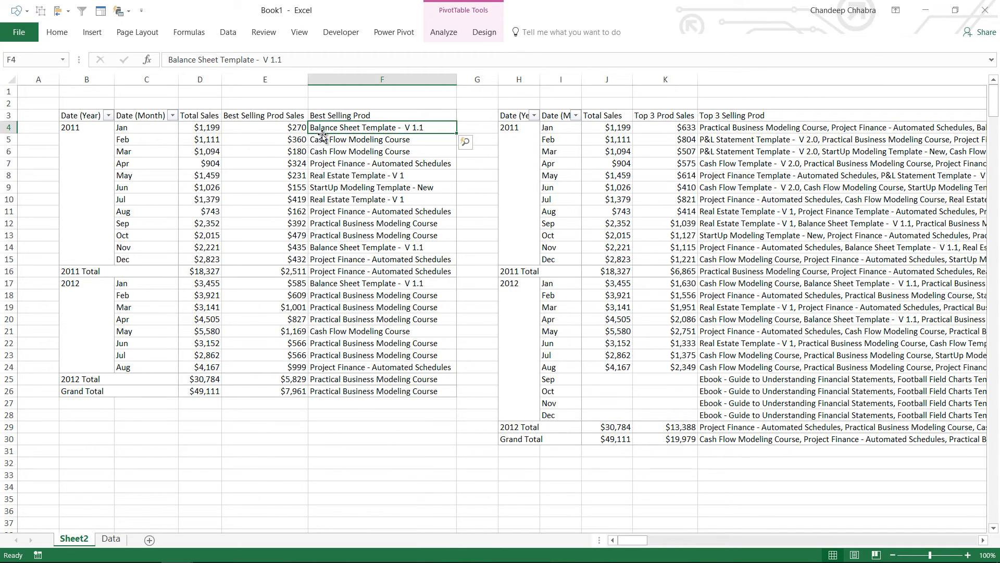
{"action": "left_click", "coordinate": [756, 131]}
{"action": "key", "text": "Right"}
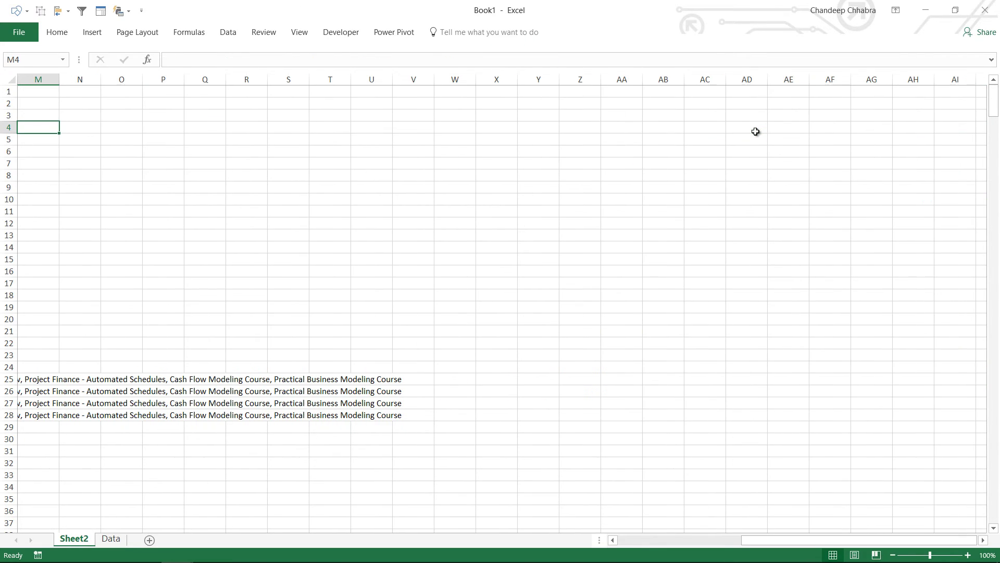
{"action": "key", "text": "Left"}
{"action": "key", "text": "Left"}
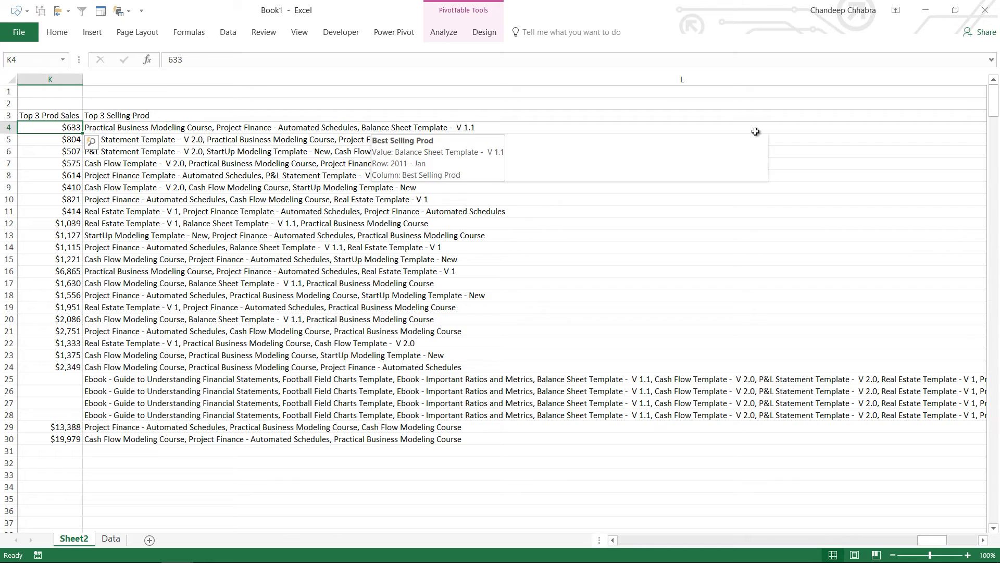
{"action": "mouse_move", "coordinate": [452, 130]}
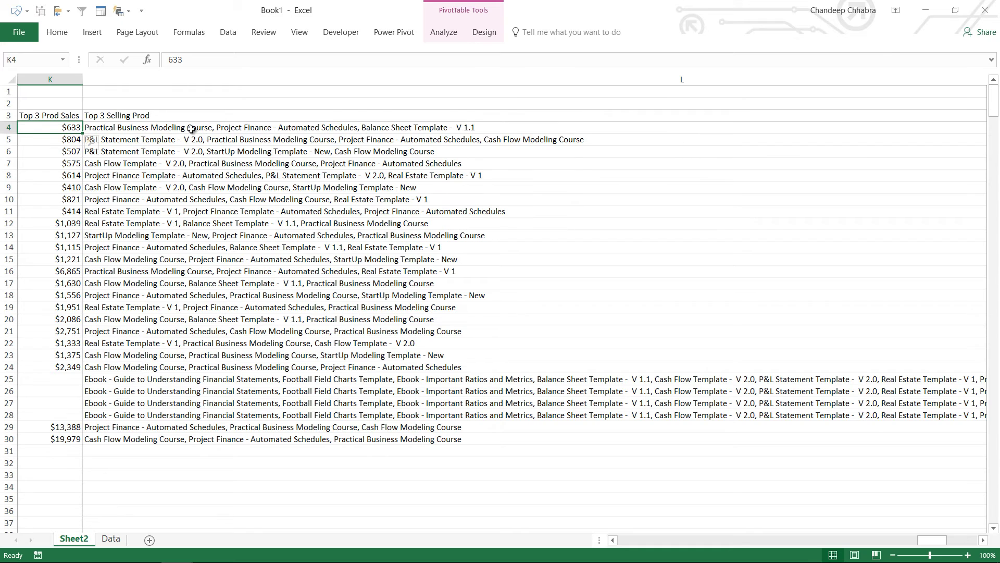
{"action": "left_click", "coordinate": [284, 129]}
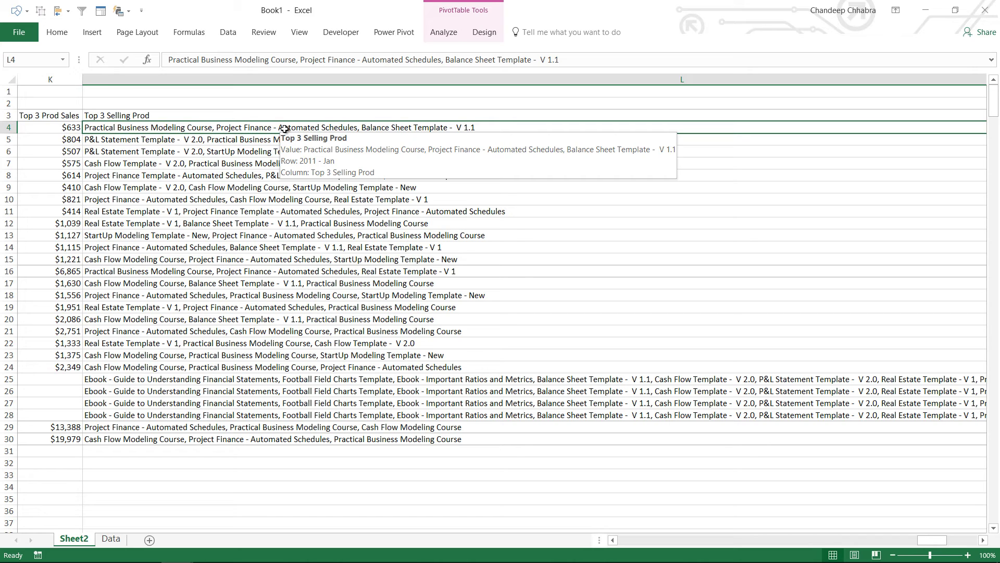
{"action": "key", "text": "Left"}
{"action": "key", "text": "Left"}
{"action": "key", "text": "Left"}
{"action": "key", "text": "Left"}
{"action": "key", "text": "Left"}
{"action": "key", "text": "Left"}
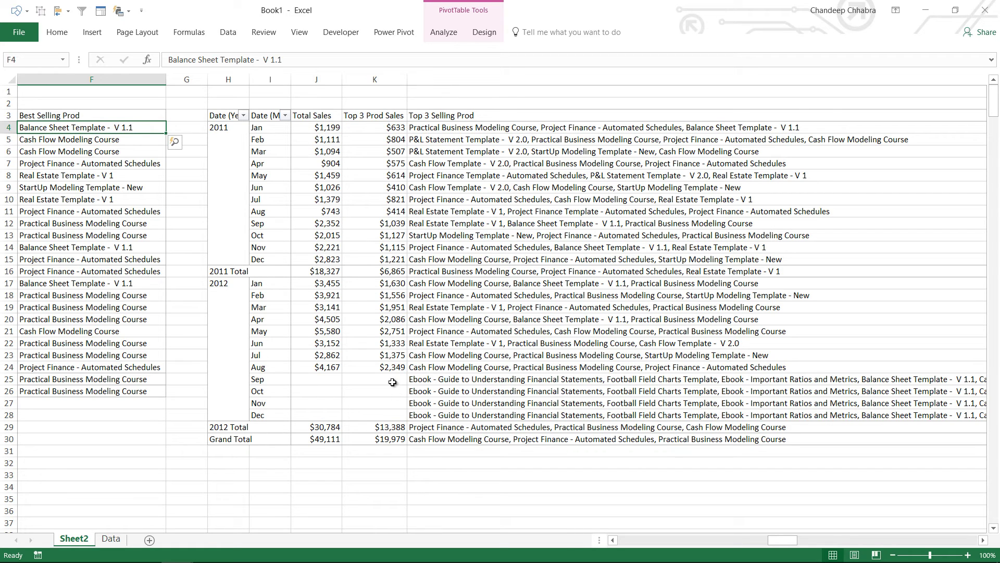
{"action": "left_click_drag", "start_coordinate": [395, 380], "coordinate": [390, 413]}
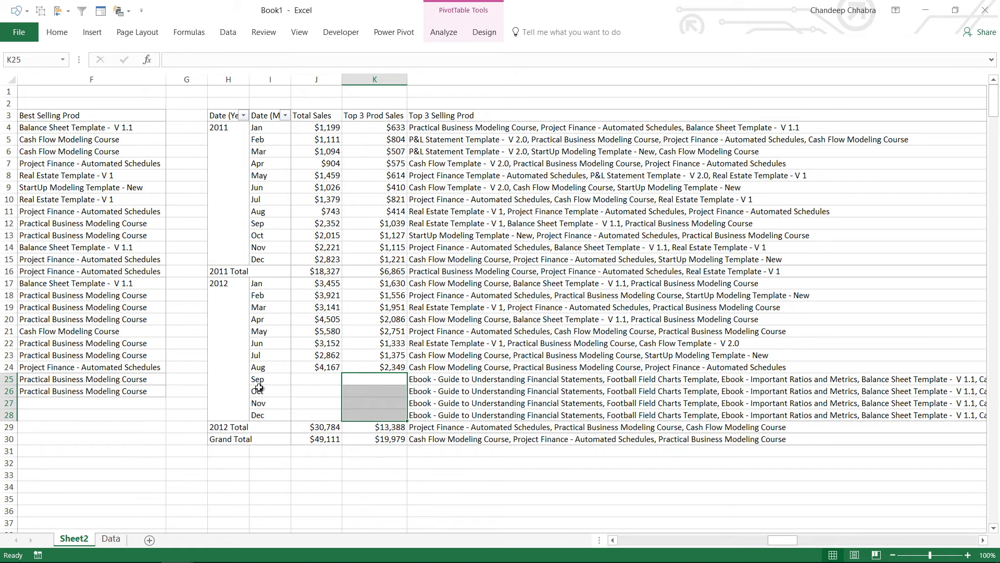
{"action": "left_click", "coordinate": [423, 259]}
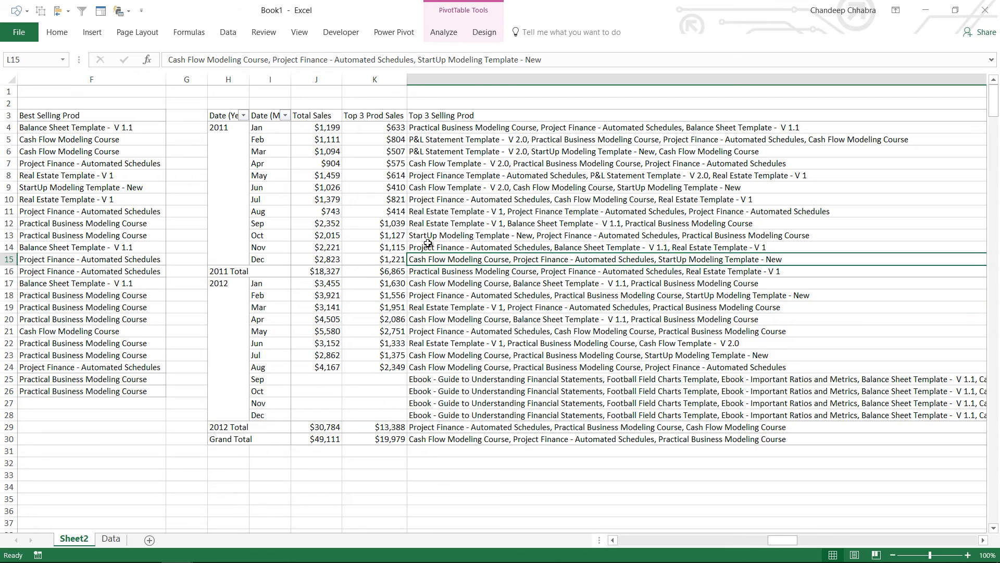
Show the field list and open the Top 3 Selling Prod measure for editing
{"action": "right_click", "coordinate": [427, 248]}
{"action": "left_click", "coordinate": [448, 469]}
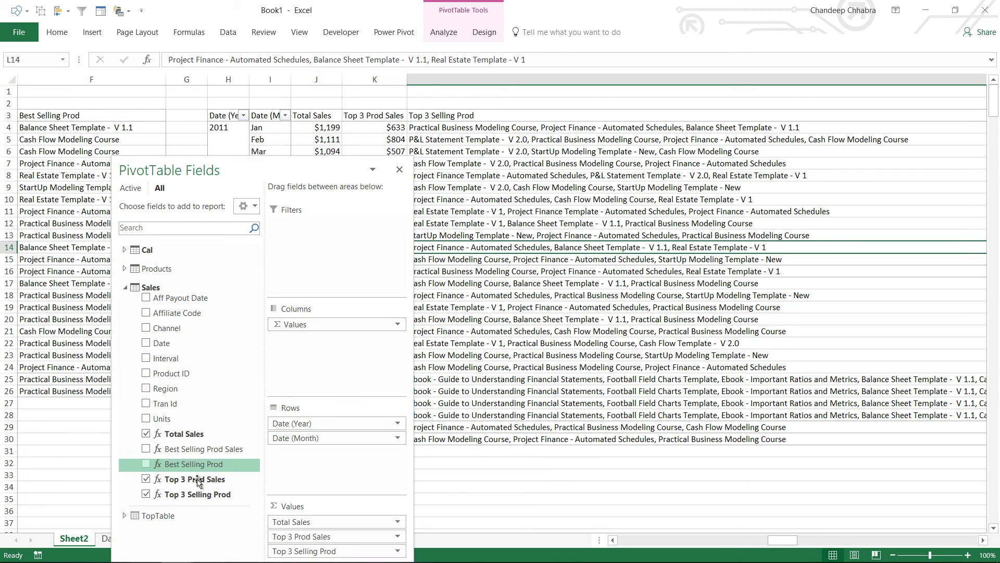
{"action": "right_click", "coordinate": [211, 496]}
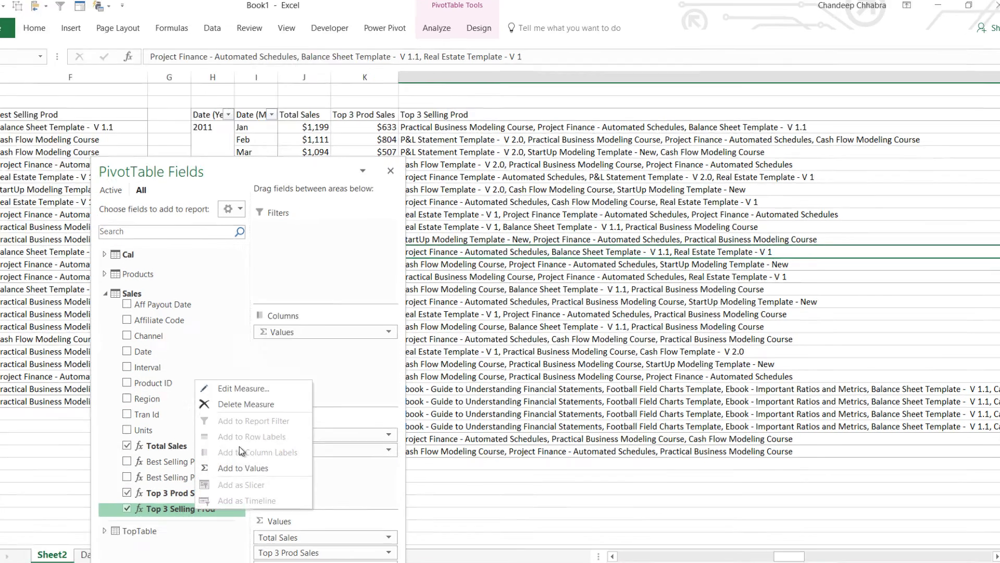
{"action": "left_click", "coordinate": [237, 383]}
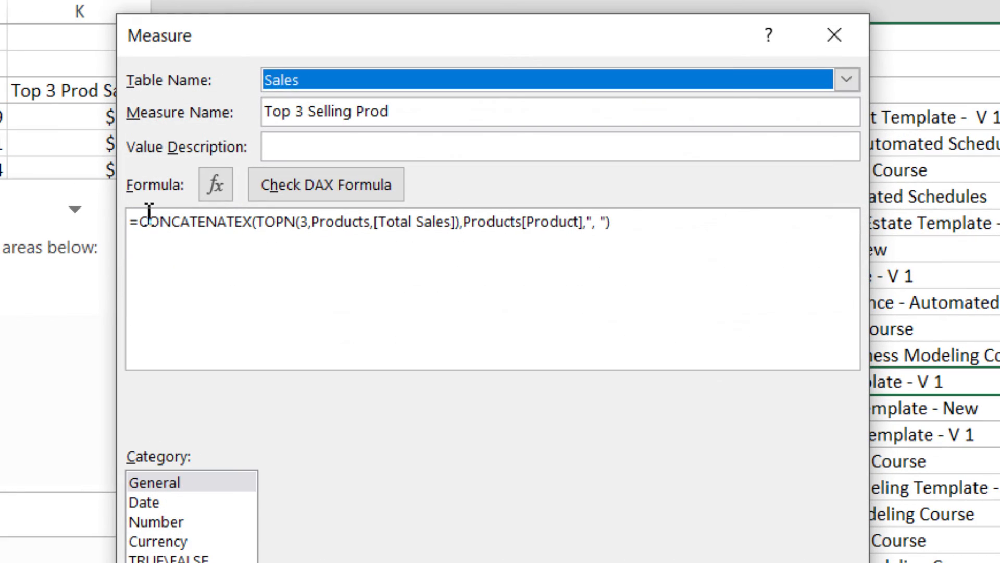
Wrap the formula in IF([Total Sales]=BLANK(),BLANK(),…), check it and save
{"action": "left_click", "coordinate": [148, 214]}
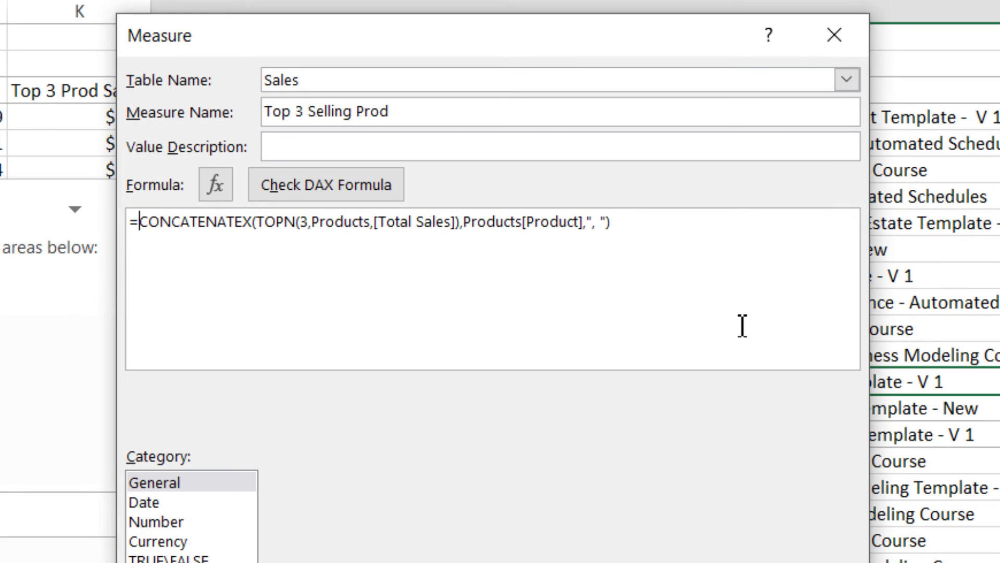
{"action": "type", "text": "IF(to"}
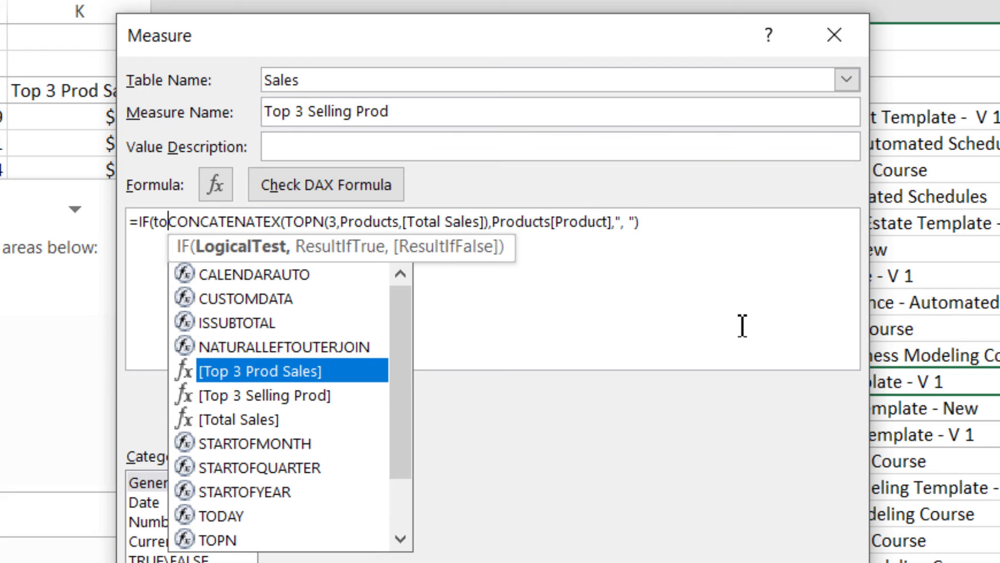
{"action": "key", "text": "Down"}
{"action": "key", "text": "Down"}
{"action": "key", "text": "Tab"}
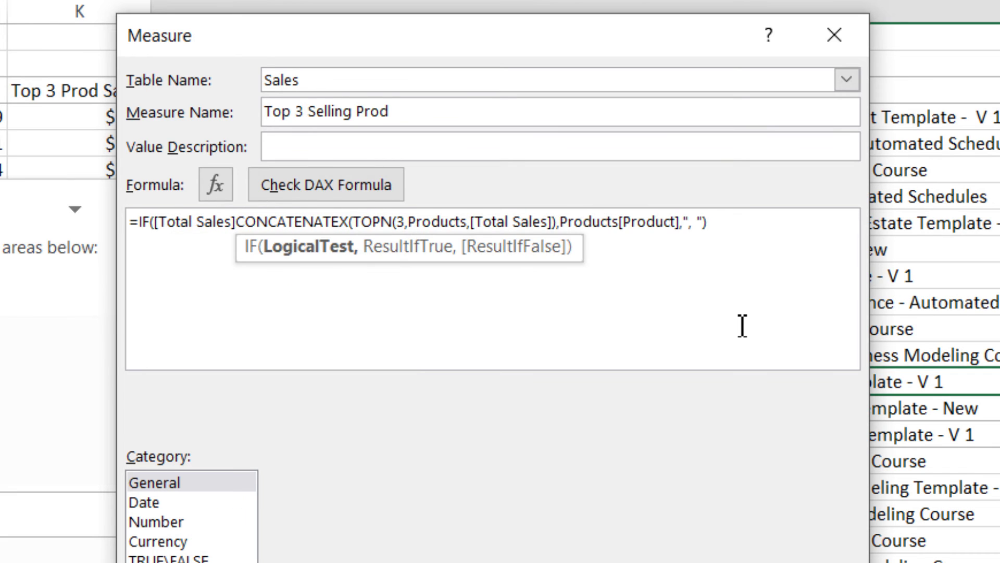
{"action": "type", "text": "=BLANK()"}
{"action": "type", "text": ",b"}
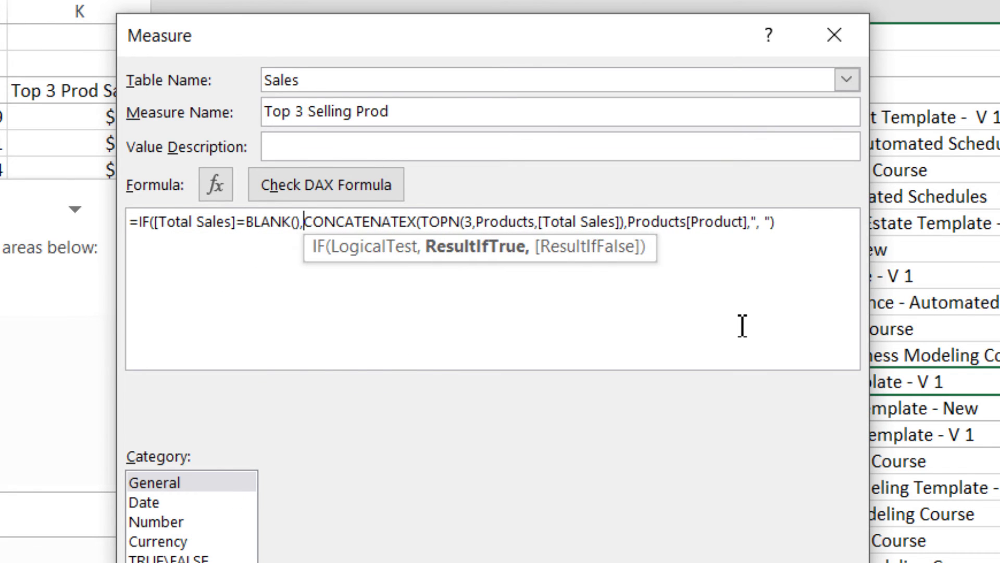
{"action": "key", "text": "Tab"}
{"action": "type", "text": "),"}
{"action": "key", "text": "Right"}
{"action": "key", "text": "Right"}
{"action": "key", "text": "Right"}
{"action": "key", "text": "Right"}
{"action": "key", "text": "Right"}
{"action": "key", "text": "Right"}
{"action": "key", "text": "Right"}
{"action": "key", "text": "Right"}
{"action": "key", "text": "Right"}
{"action": "key", "text": "Right"}
{"action": "key", "text": "Right"}
{"action": "key", "text": "Right"}
{"action": "key", "text": "Right"}
{"action": "key", "text": "Right"}
{"action": "key", "text": "Right"}
{"action": "key", "text": "Right"}
{"action": "key", "text": "Right"}
{"action": "key", "text": "Right"}
{"action": "key", "text": "Right"}
{"action": "key", "text": "Right"}
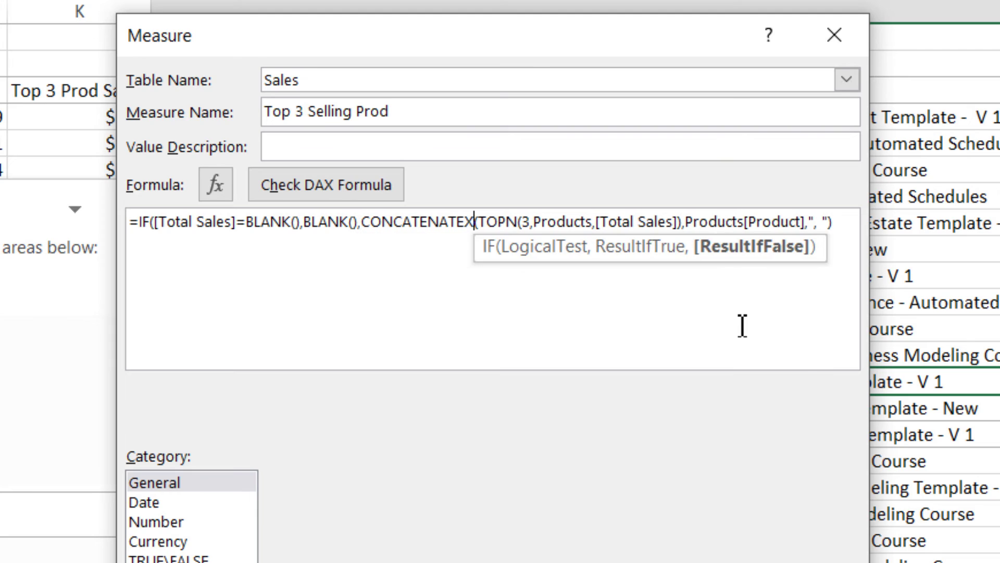
{"action": "type", "text": ")"}
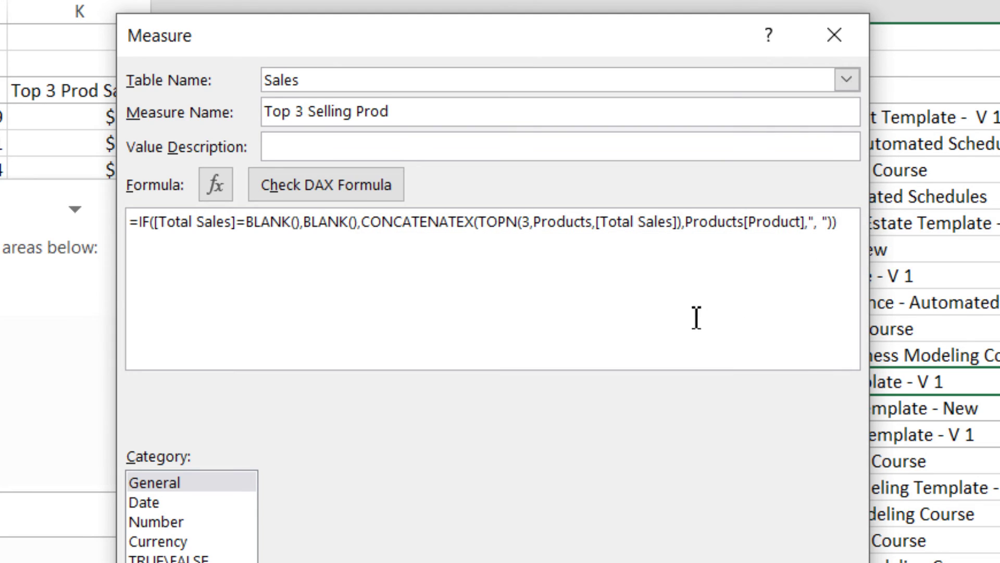
{"action": "left_click", "coordinate": [326, 185]}
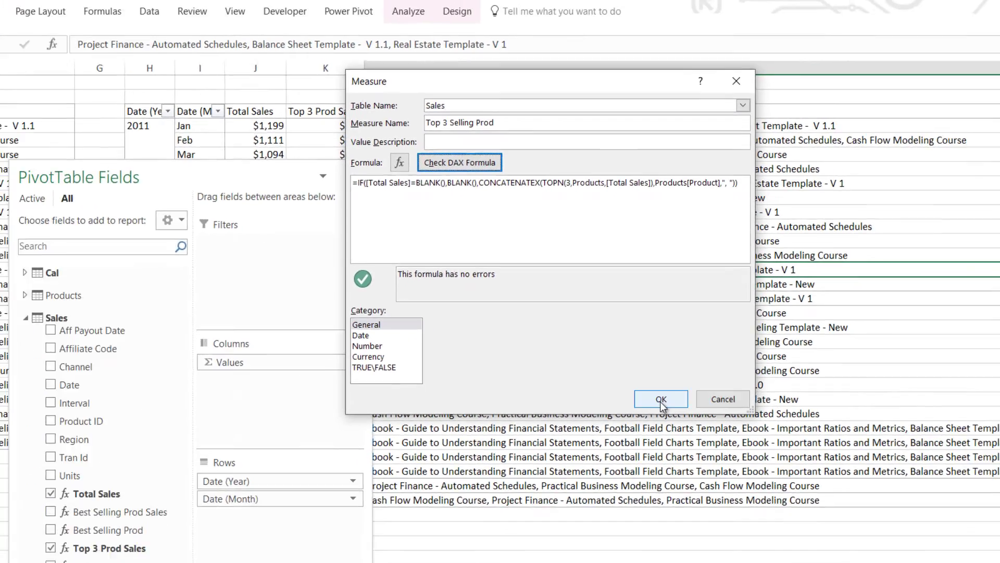
{"action": "left_click", "coordinate": [661, 399]}
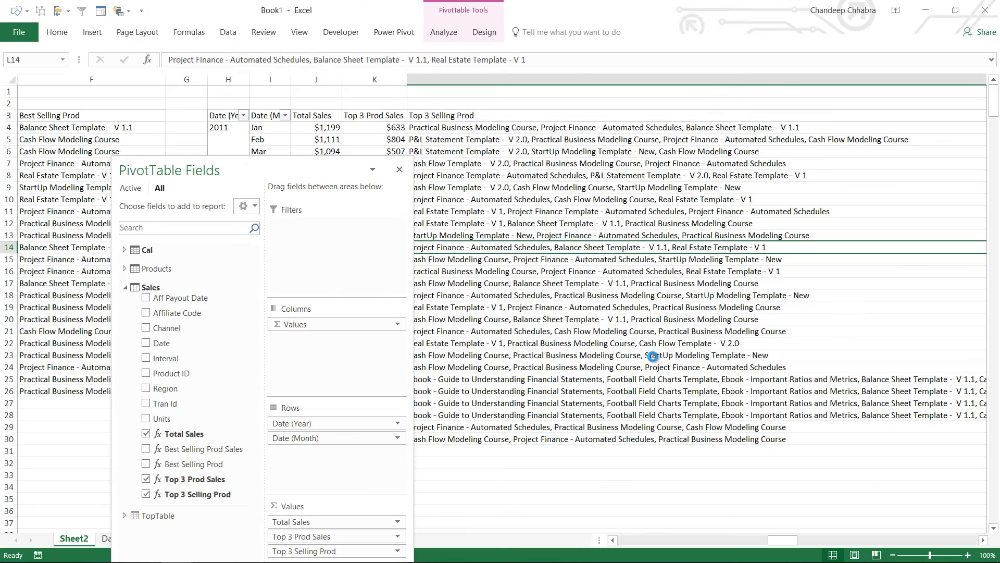
Close the field list and review the Top 3 Selling Prod names, which now end at August 2012
{"action": "left_click", "coordinate": [400, 170]}
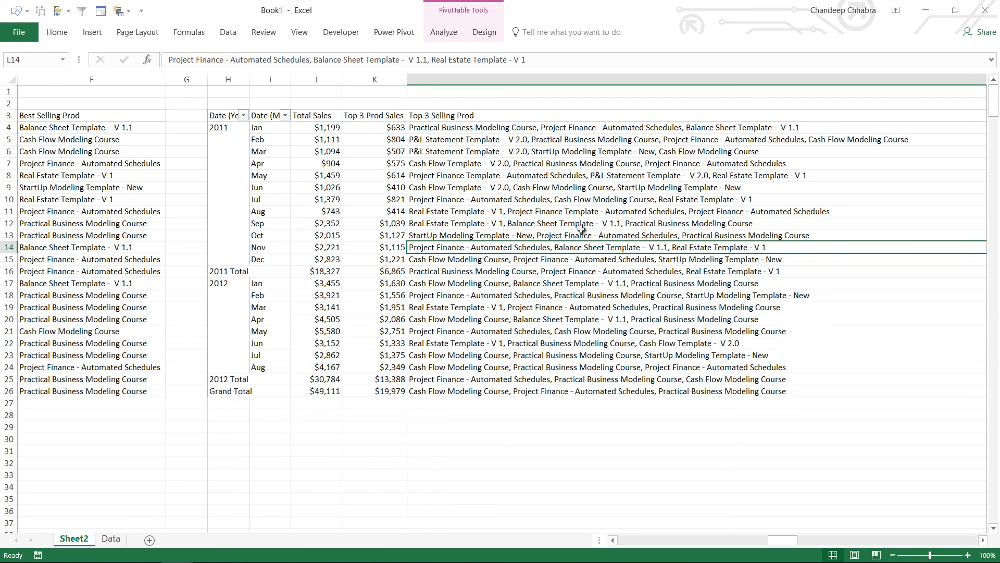
{"action": "left_click", "coordinate": [581, 234]}
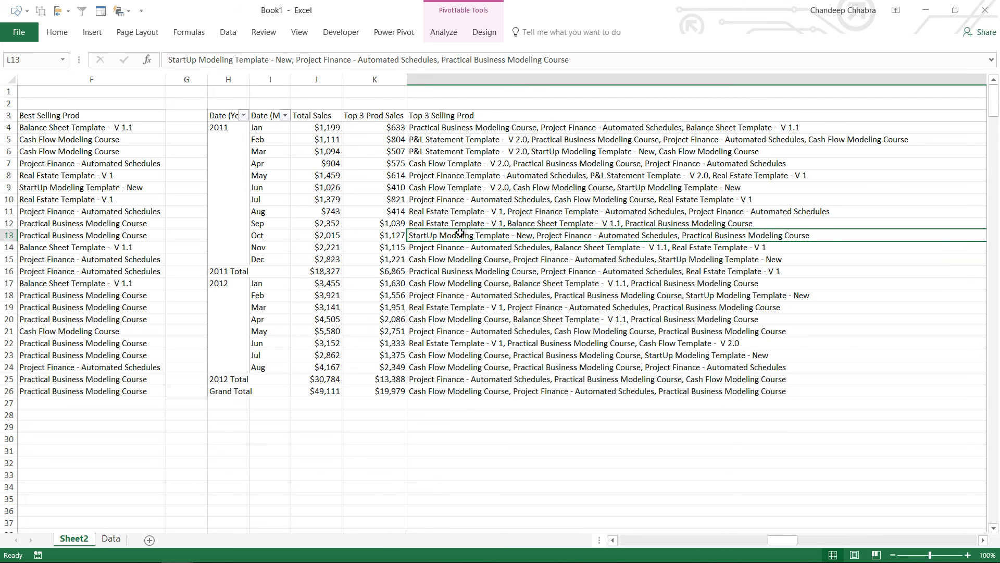
{"action": "mouse_move", "coordinate": [468, 224]}
{"action": "mouse_move", "coordinate": [396, 130]}
{"action": "mouse_move", "coordinate": [709, 125]}
{"action": "mouse_move", "coordinate": [495, 130]}
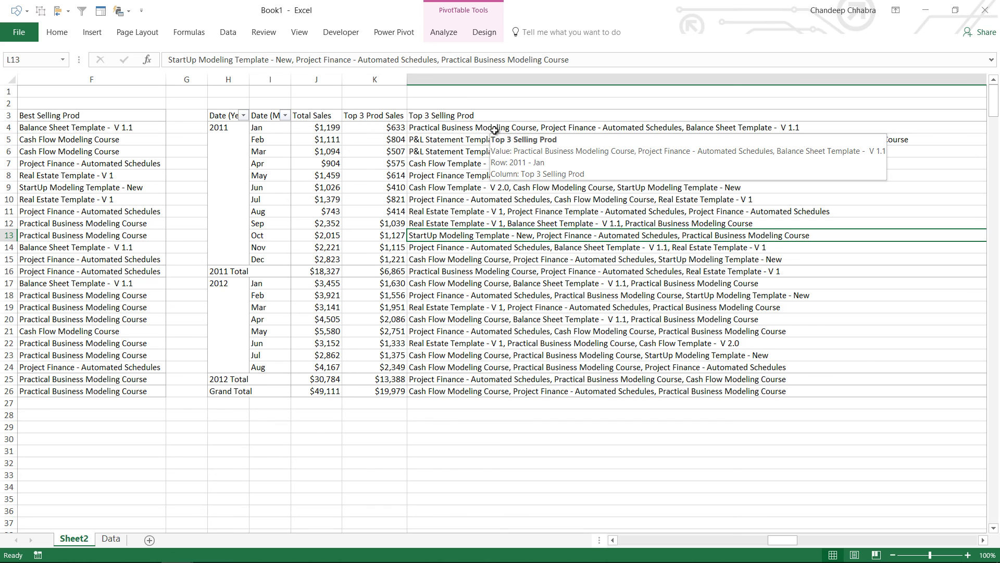
{"action": "left_click", "coordinate": [495, 130]}
{"action": "mouse_move", "coordinate": [520, 195]}
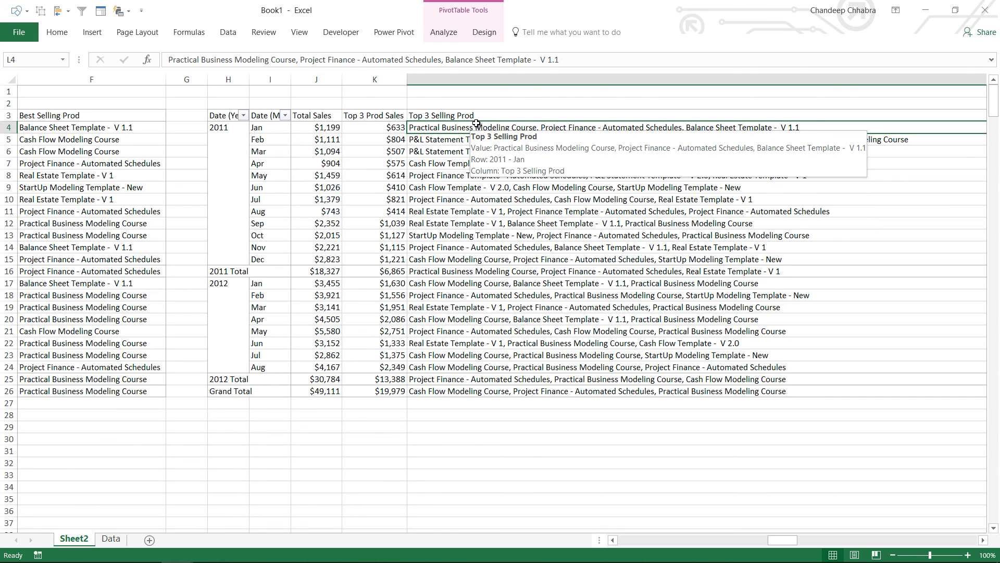
{"action": "mouse_move", "coordinate": [470, 127]}
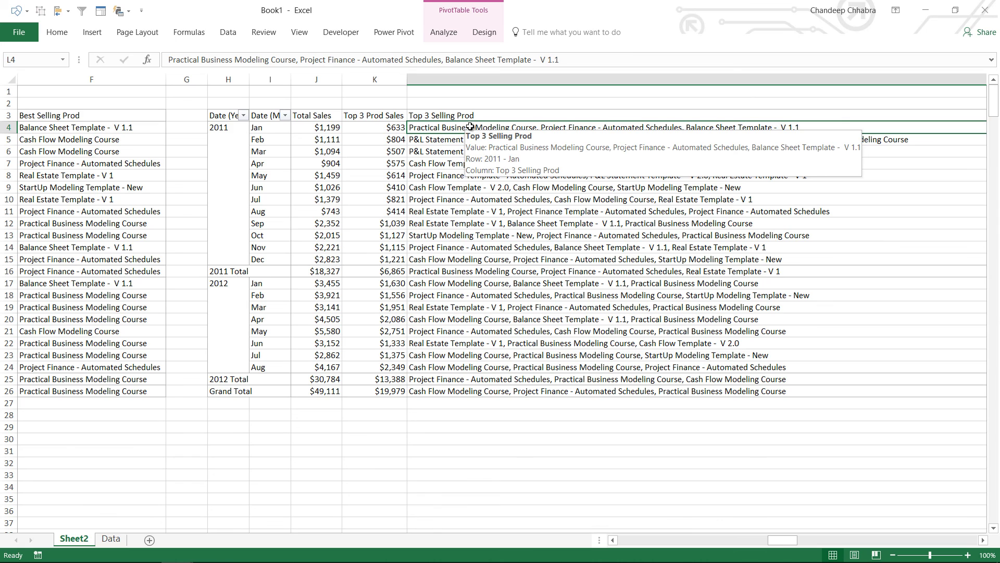